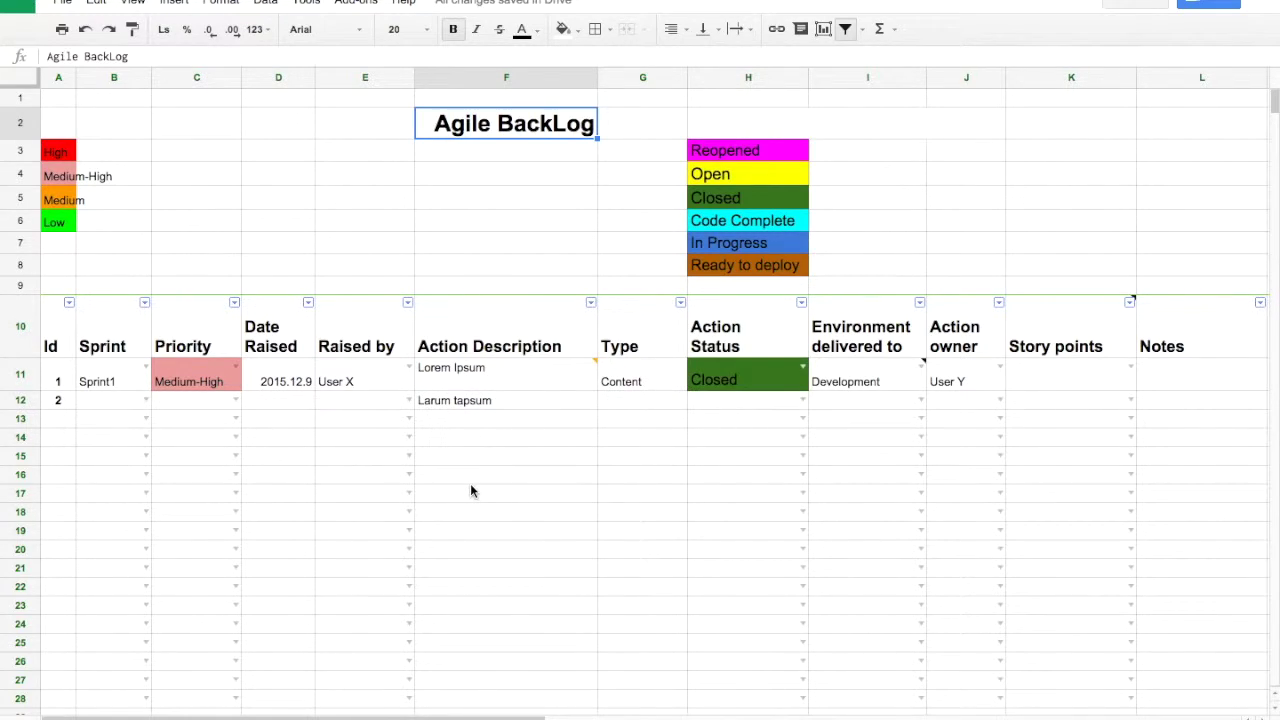
View the comment attached to the Lorem Ipsum action description in F11
{"action": "left_click", "coordinate": [491, 368]}
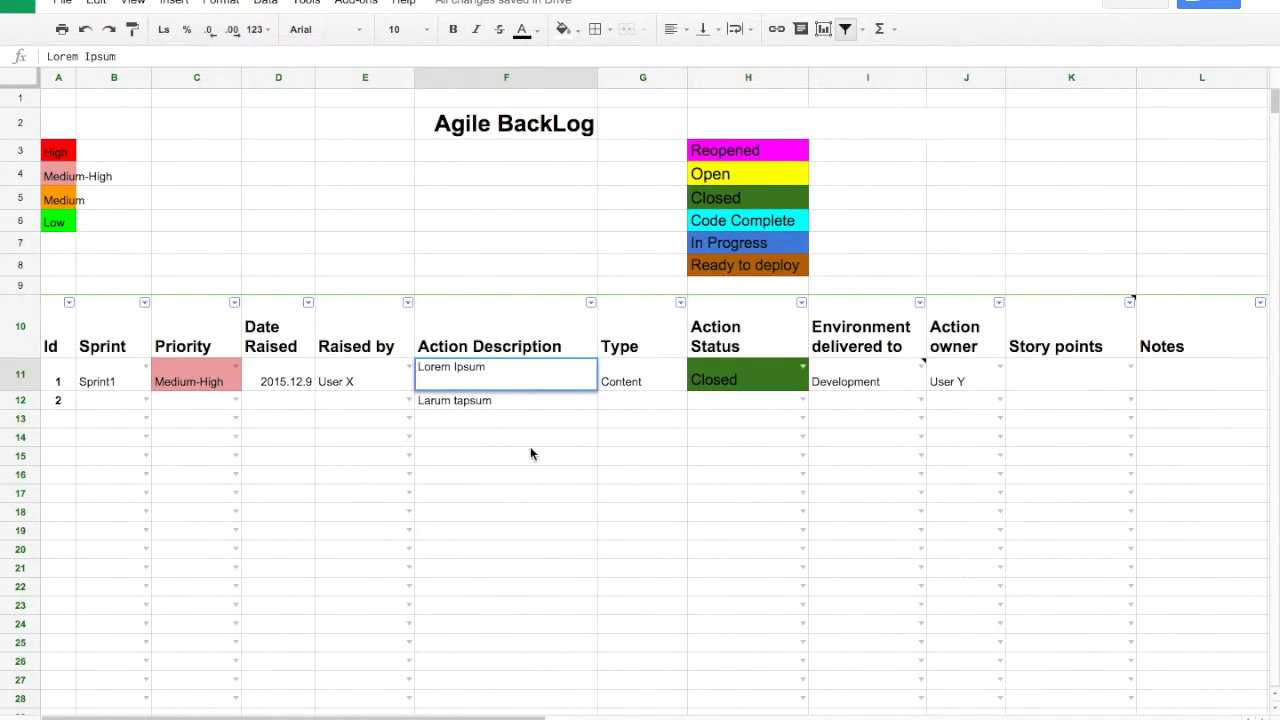
{"action": "left_click", "coordinate": [532, 455]}
{"action": "left_click", "coordinate": [491, 366]}
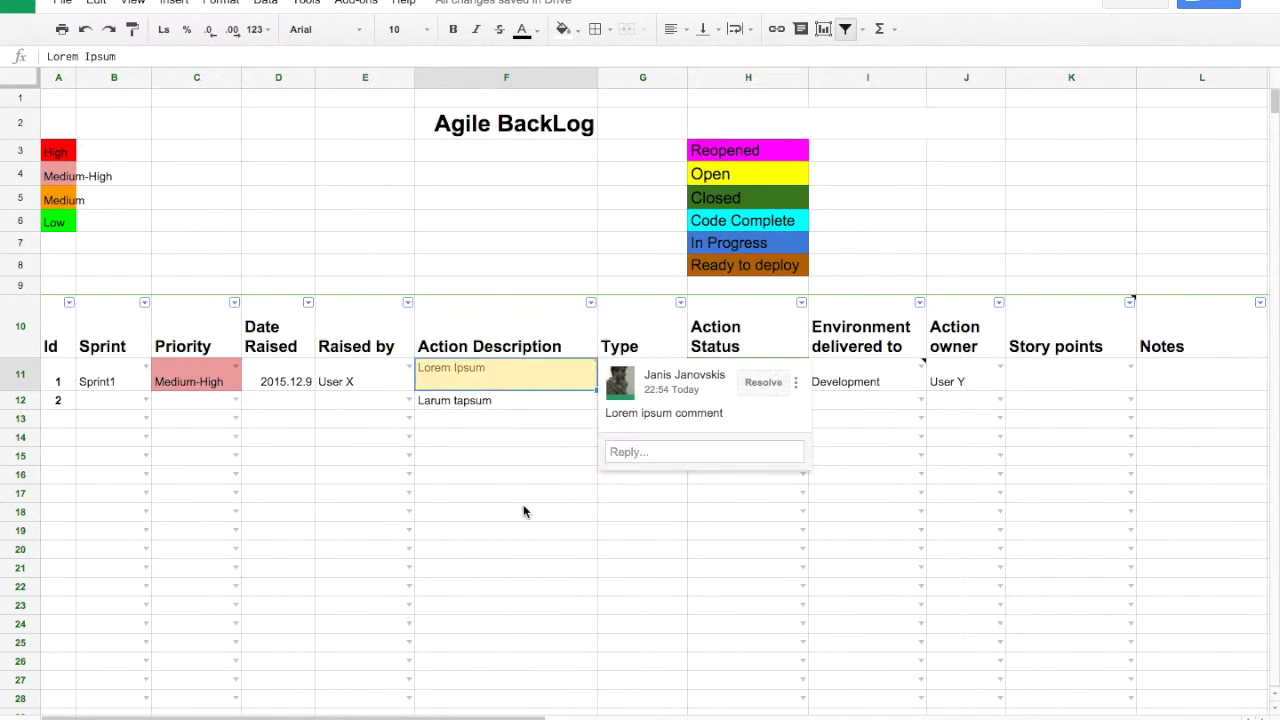
{"action": "left_click", "coordinate": [525, 513]}
{"action": "mouse_move", "coordinate": [478, 368]}
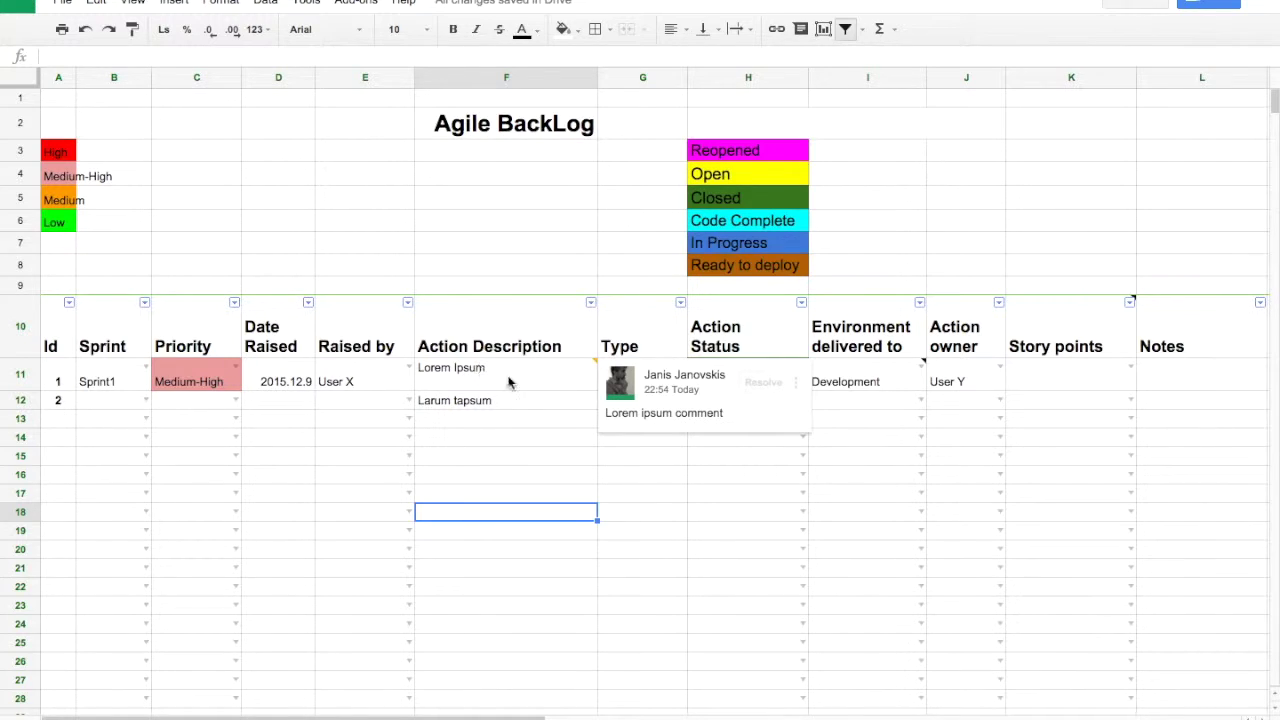
Edit the comment on F11 to read "Lorem ipsum comment to check this one out" and save it
{"action": "left_click", "coordinate": [550, 366]}
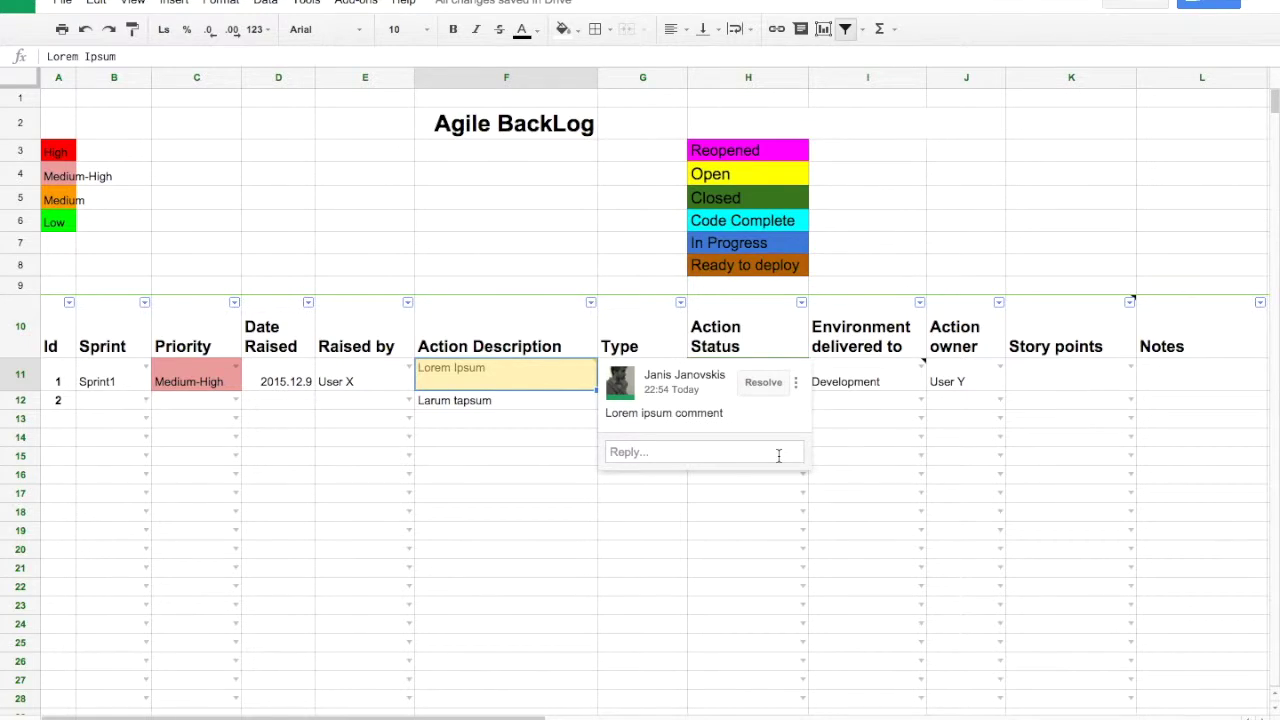
{"action": "left_click", "coordinate": [796, 385]}
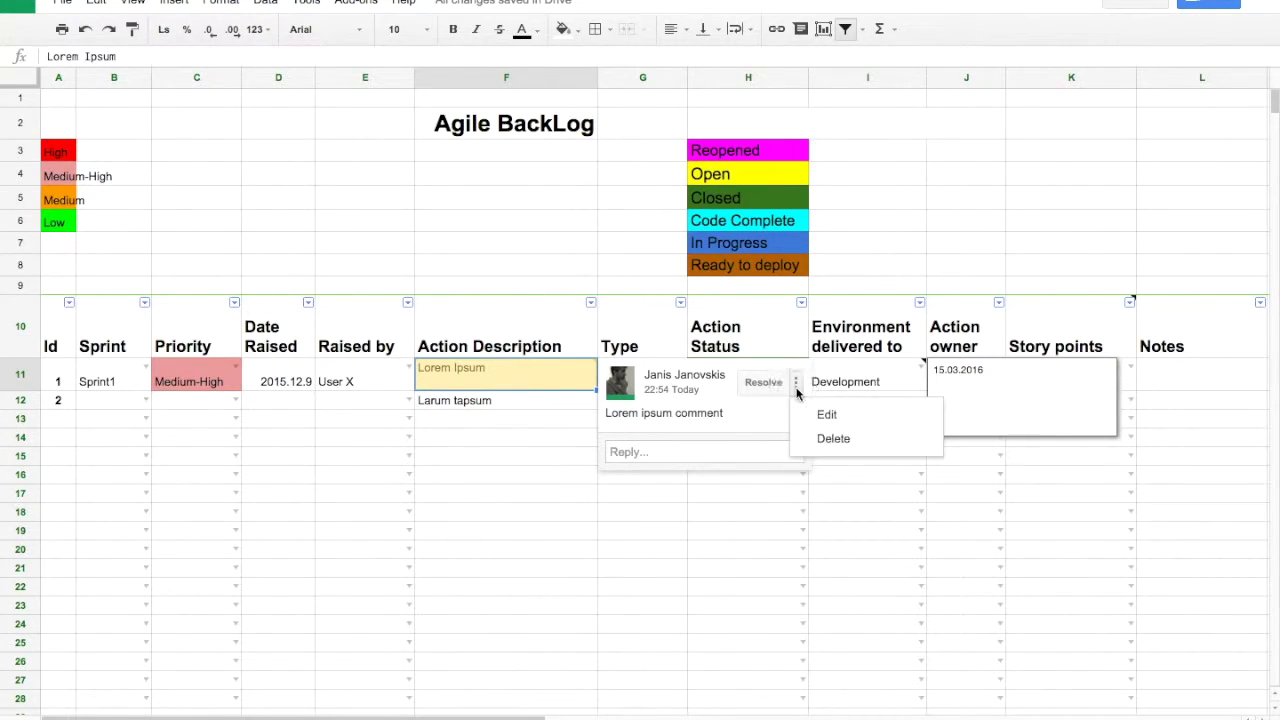
{"action": "left_click", "coordinate": [826, 414]}
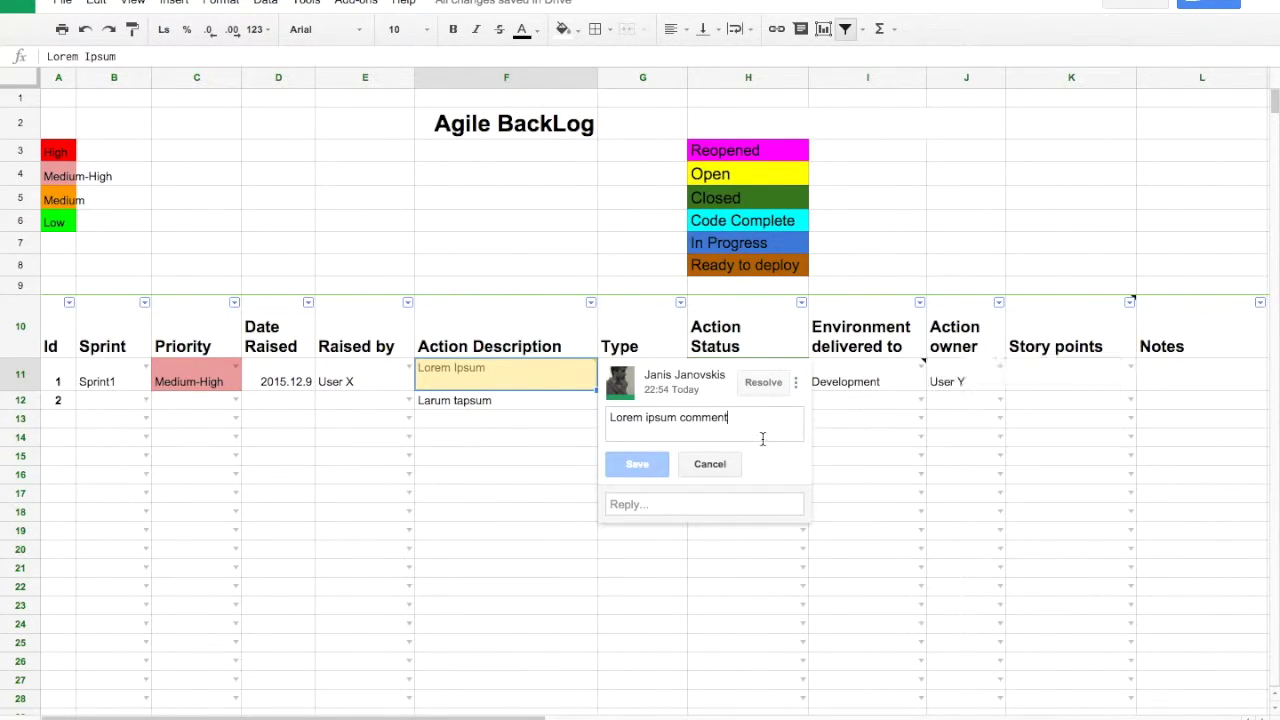
{"action": "type", "text": "to"}
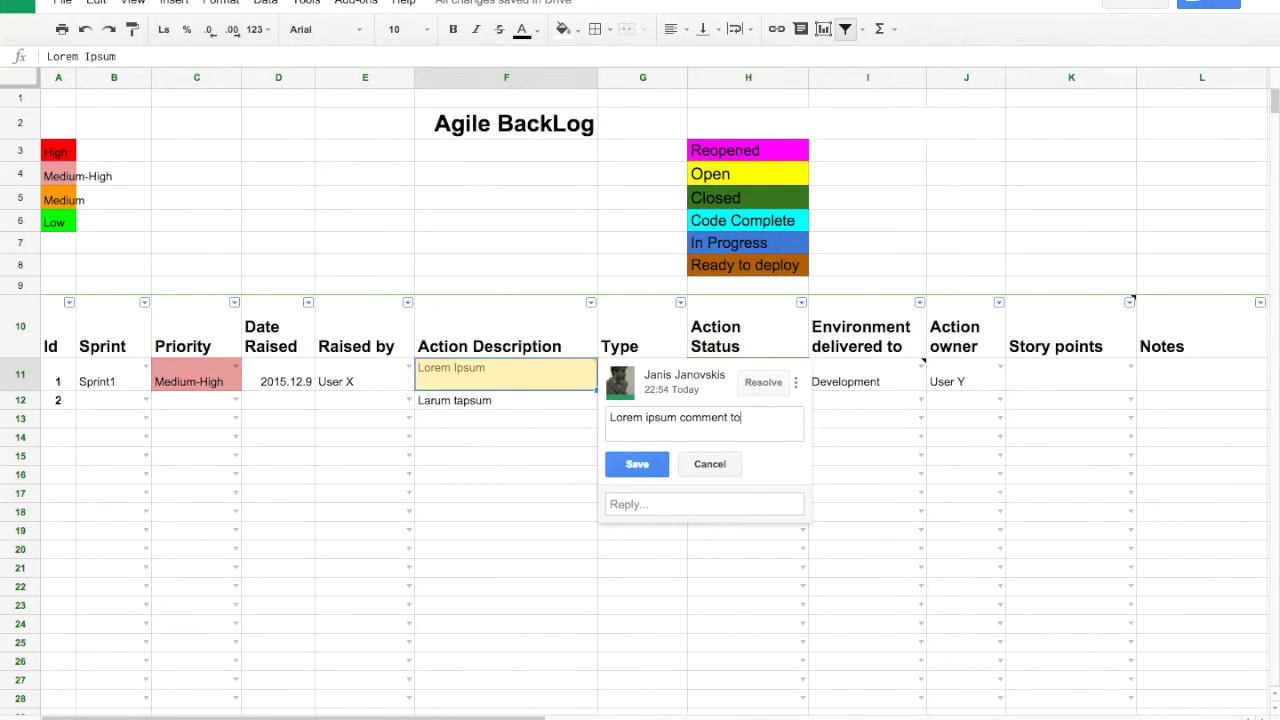
{"action": "type", "text": " check this one out"}
{"action": "left_click", "coordinate": [640, 466]}
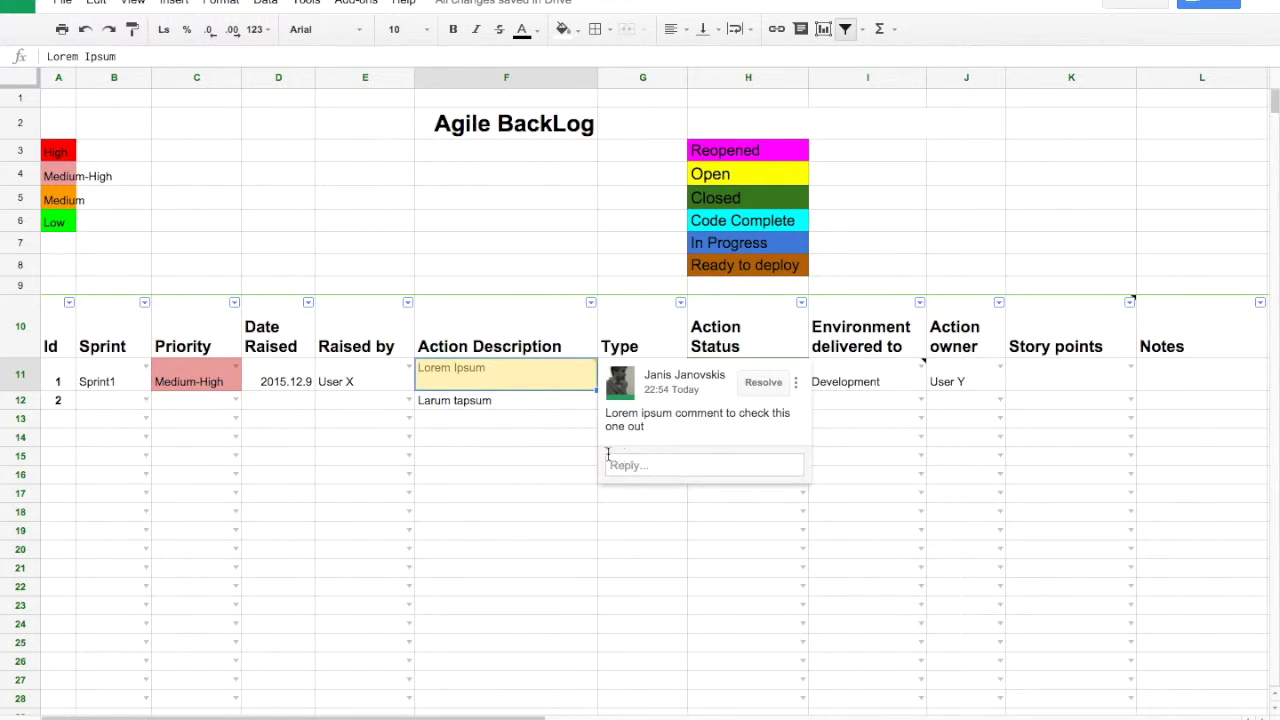
{"action": "left_click", "coordinate": [535, 449]}
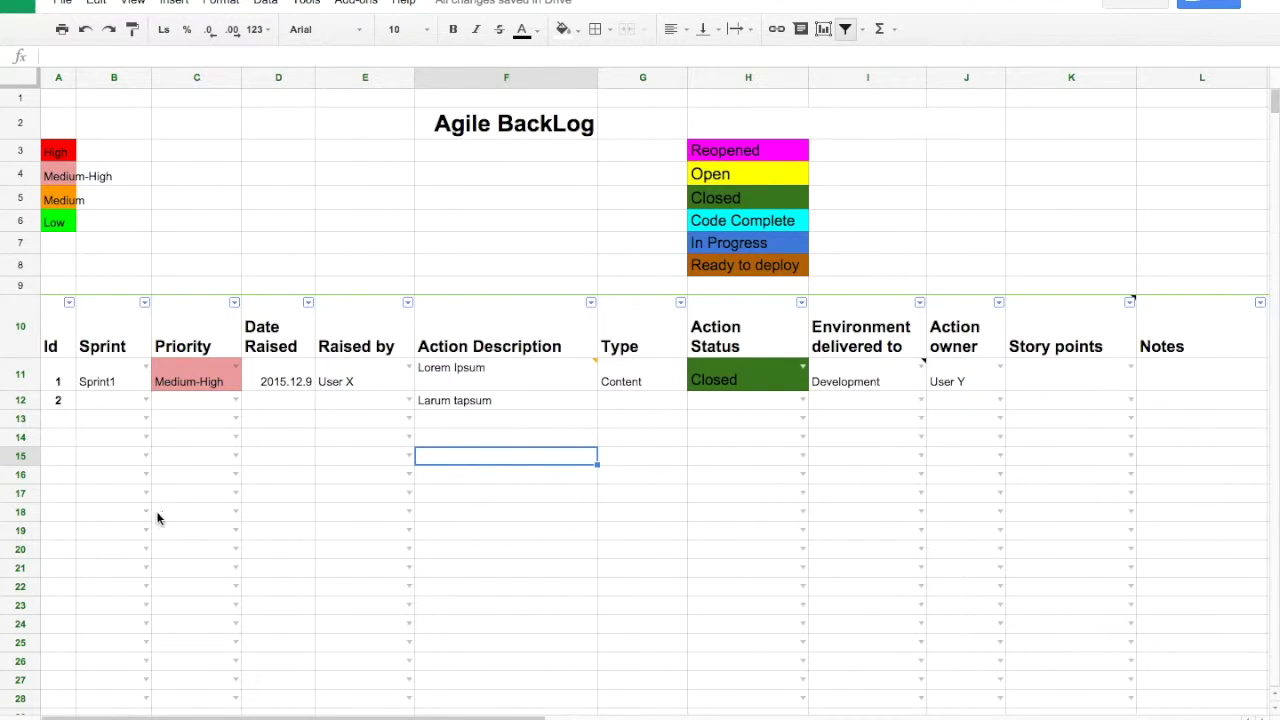
Check the Id formulas in A11 and A13, and enter "Check an email later one" as the action description in F13
{"action": "left_click", "coordinate": [60, 383]}
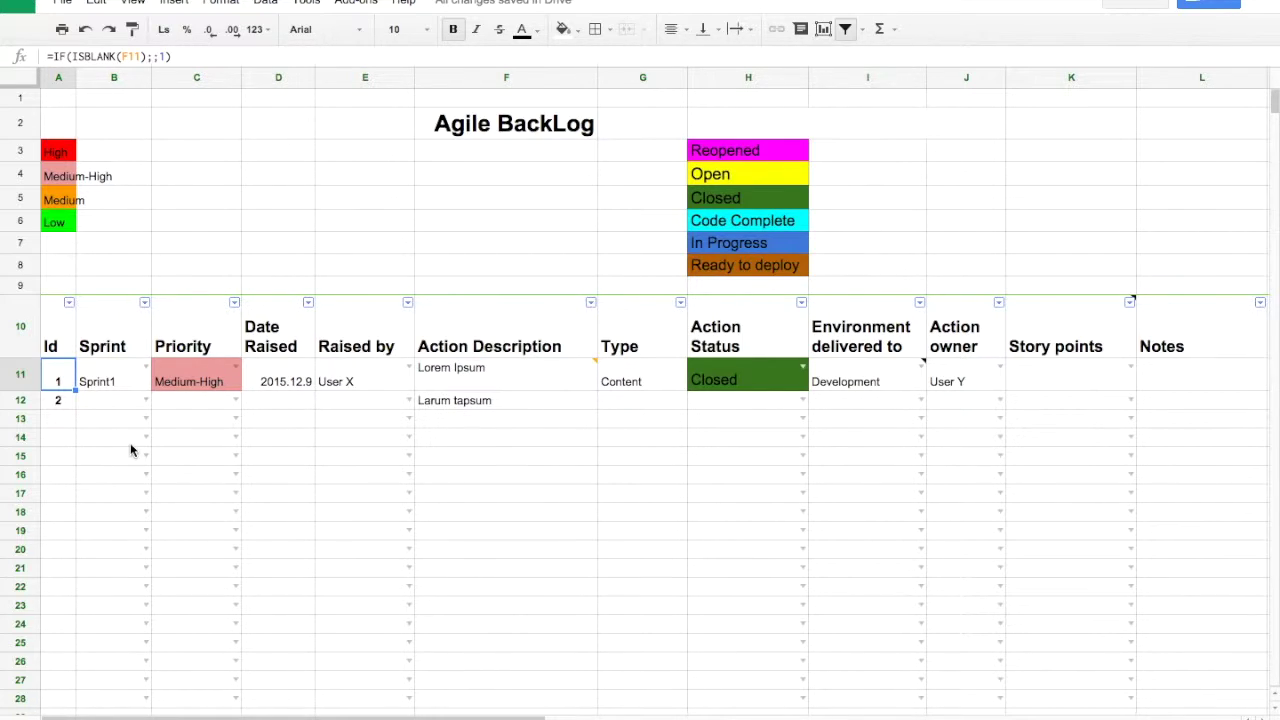
{"action": "left_click", "coordinate": [68, 421]}
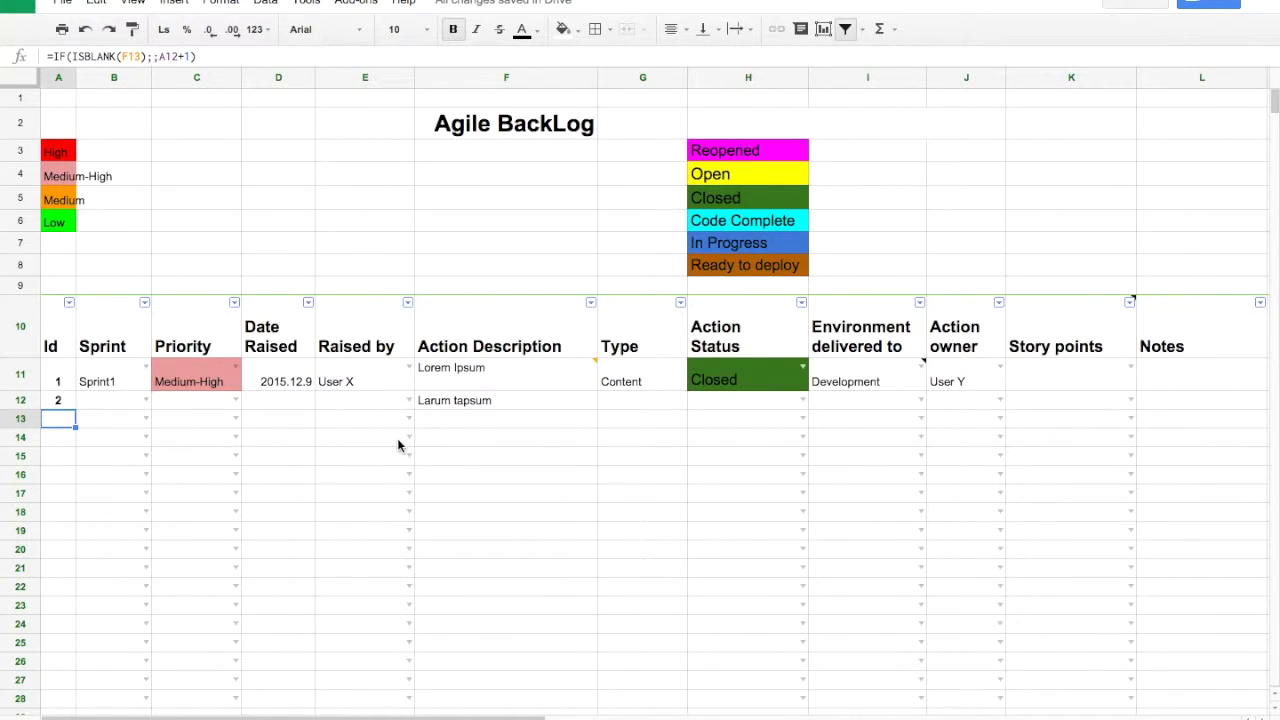
{"action": "left_click", "coordinate": [441, 419]}
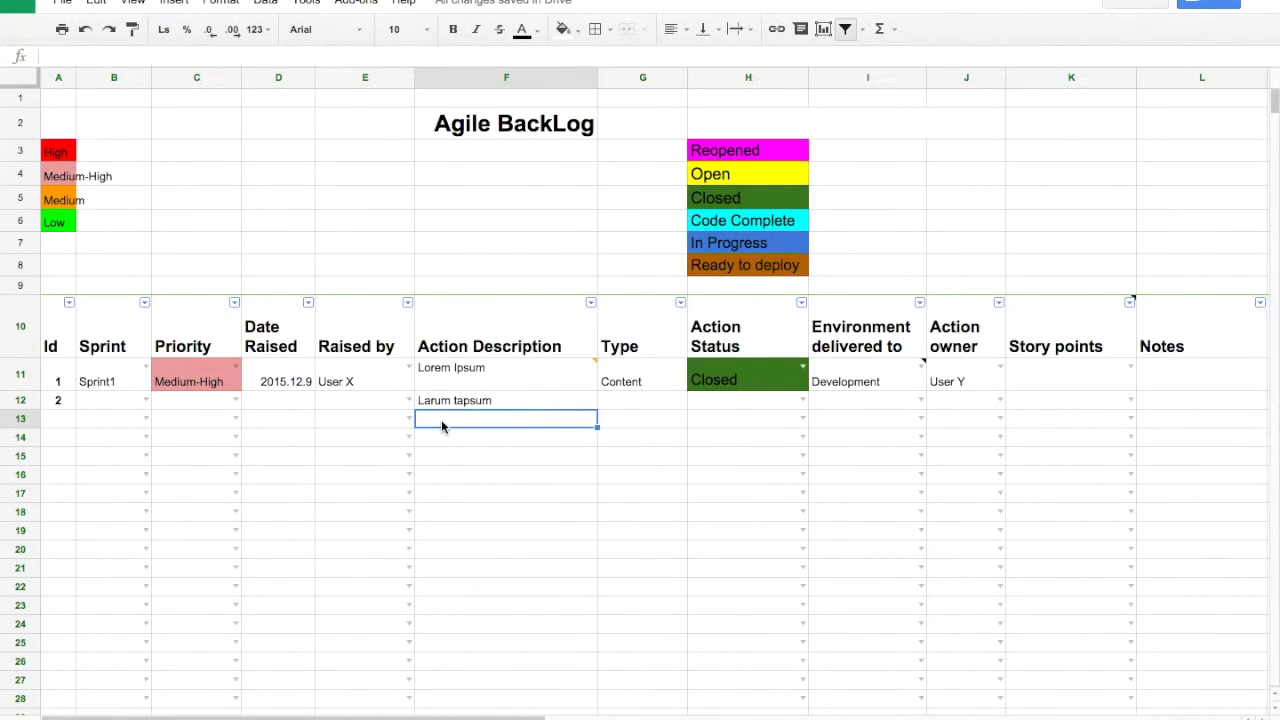
{"action": "type", "text": "Chen"}
{"action": "key", "text": "BackSpace"}
{"action": "type", "text": "ck and"}
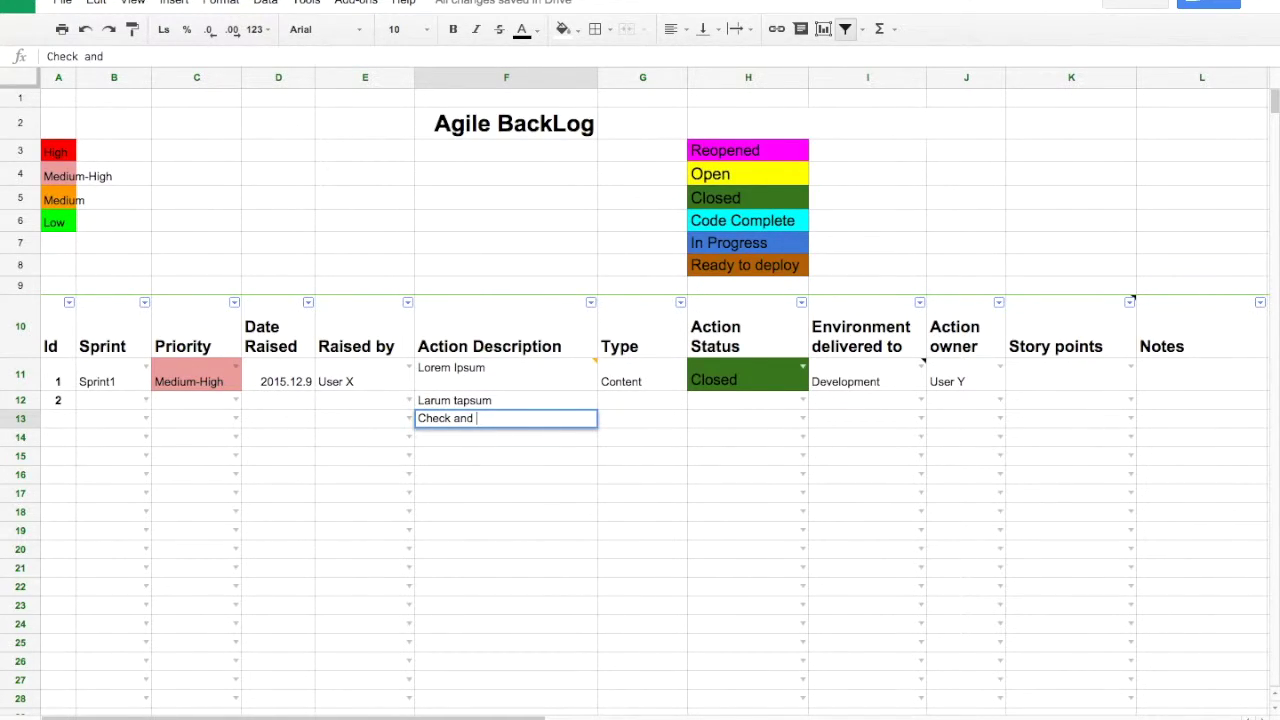
{"action": "key", "text": "BackSpace"}
{"action": "key", "text": "BackSpace"}
{"action": "type", "text": "email later one"}
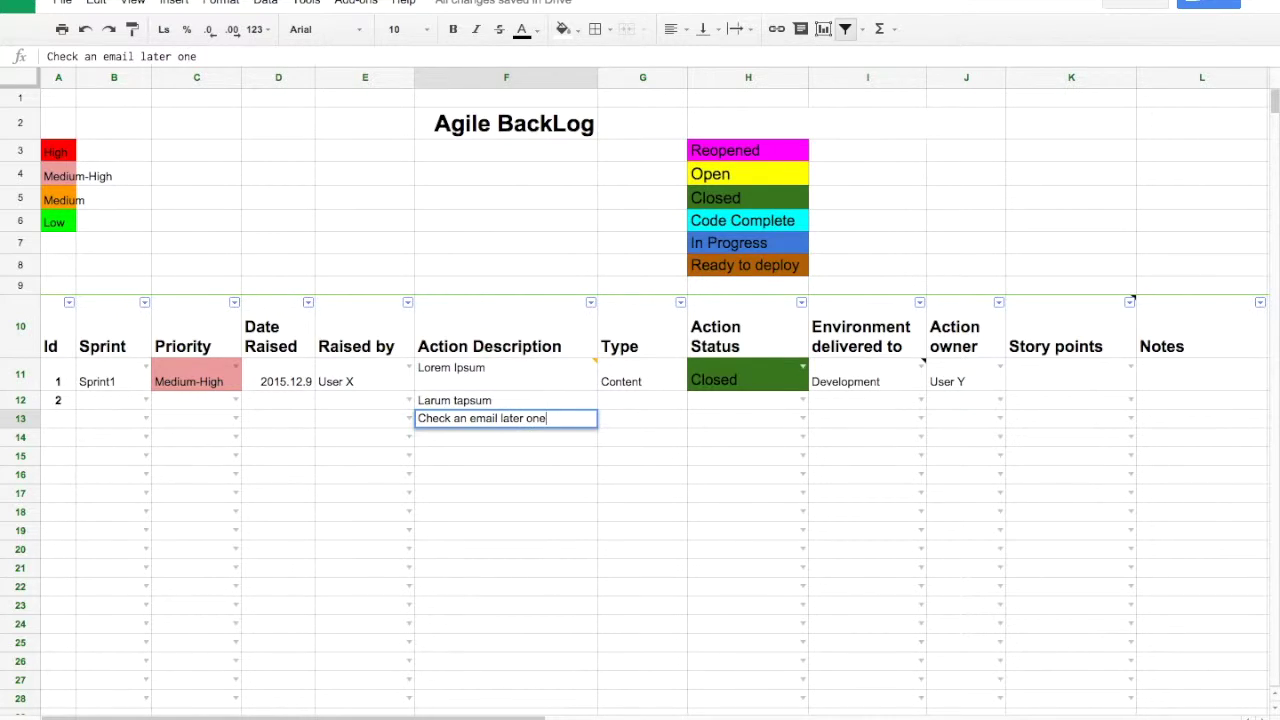
{"action": "left_click", "coordinate": [485, 452]}
{"action": "left_click", "coordinate": [475, 420]}
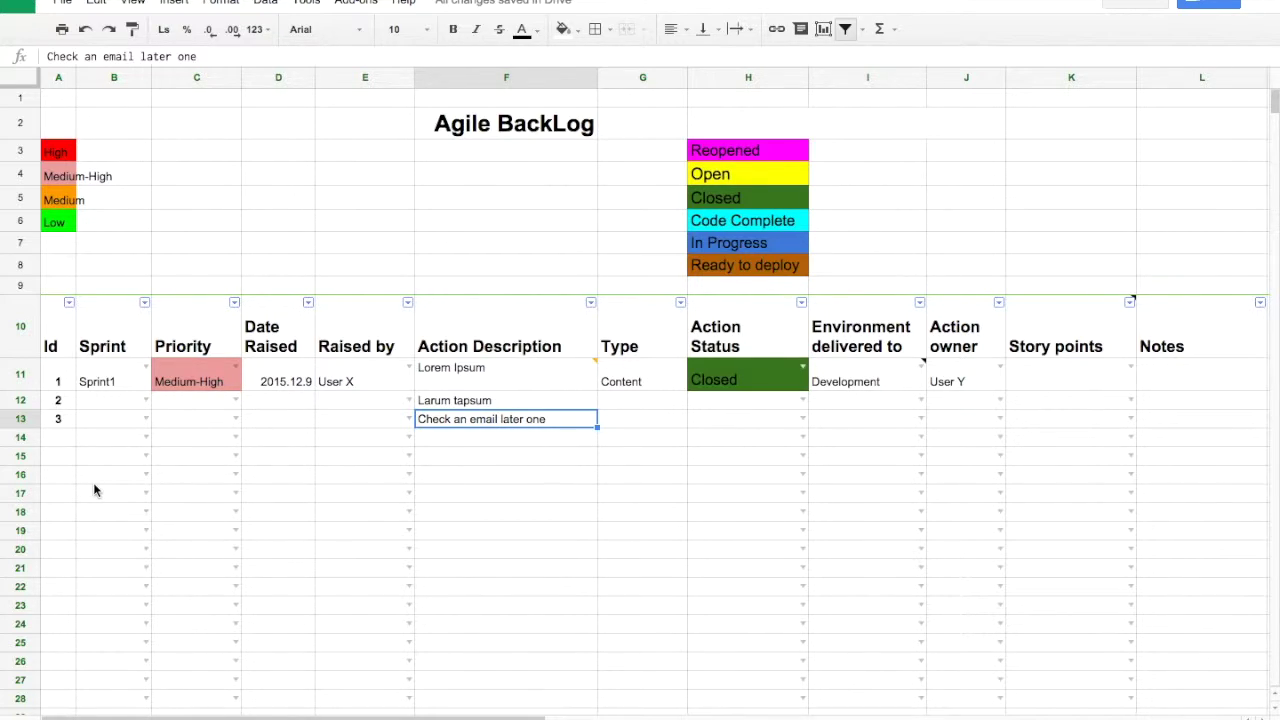
Examine row 11's sprint choices, date raised, raised-by choices and action description comment without changing them
{"action": "left_click", "coordinate": [147, 368]}
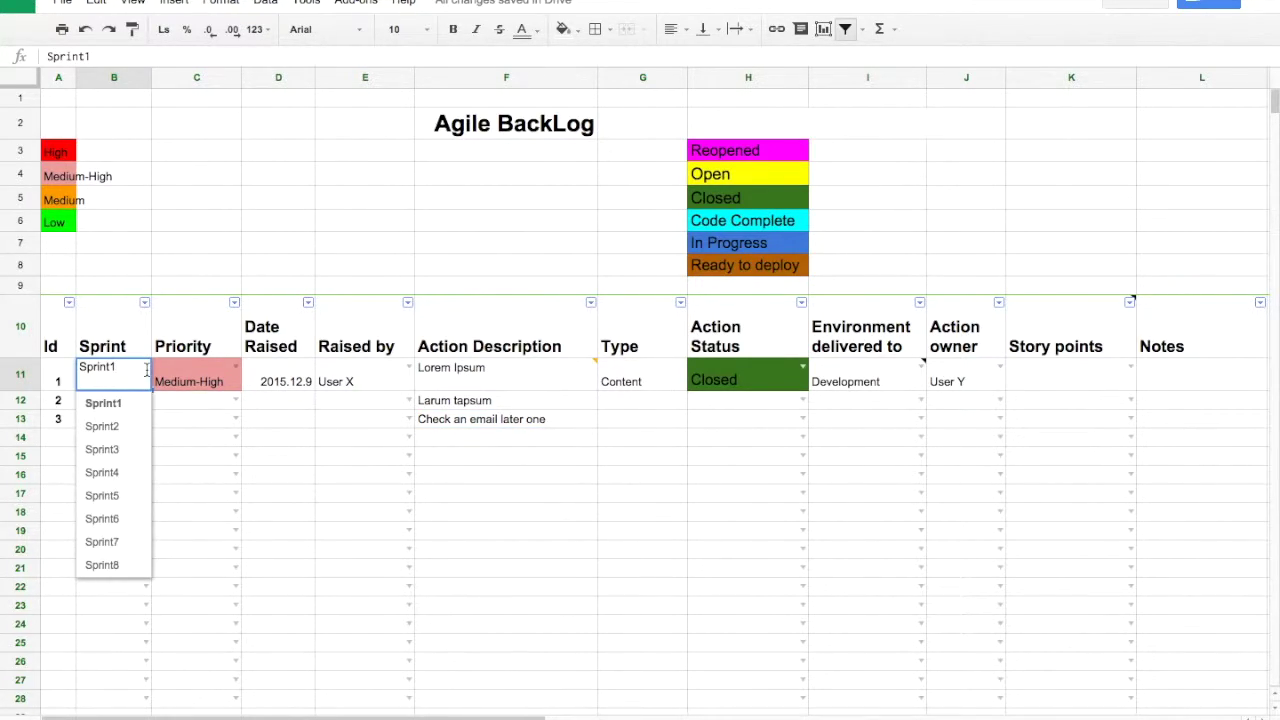
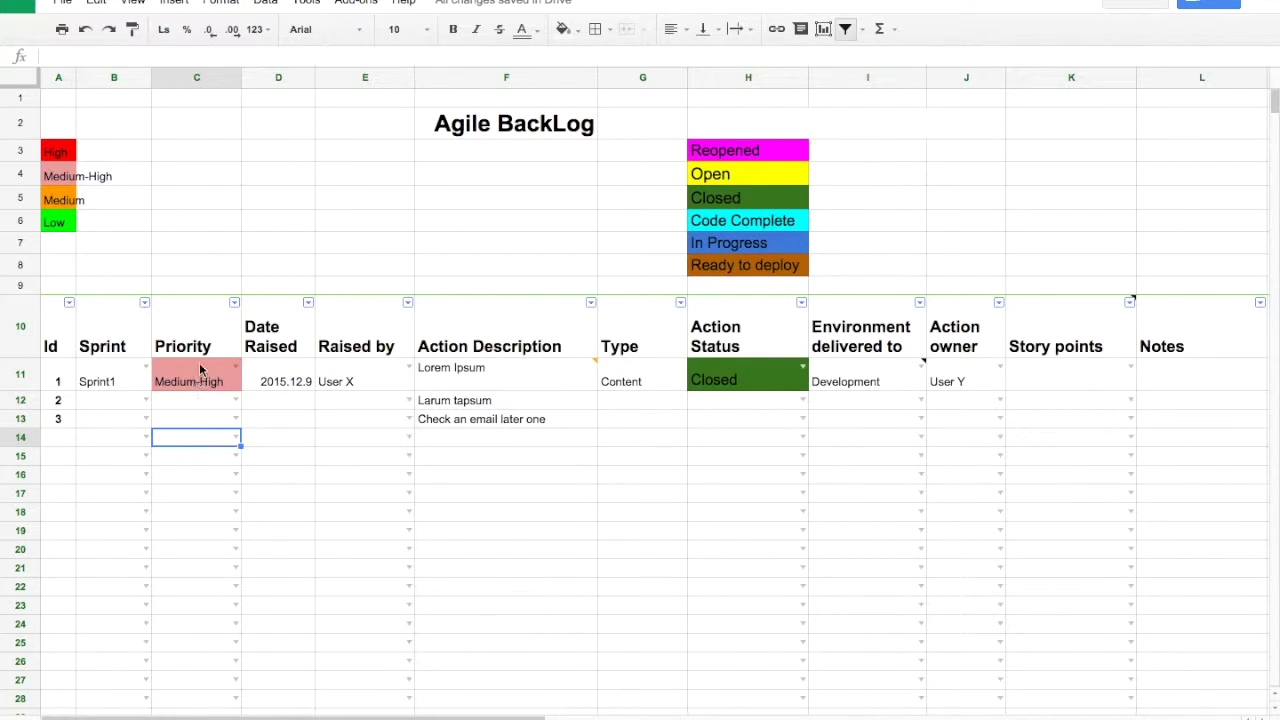
{"action": "left_click", "coordinate": [291, 379]}
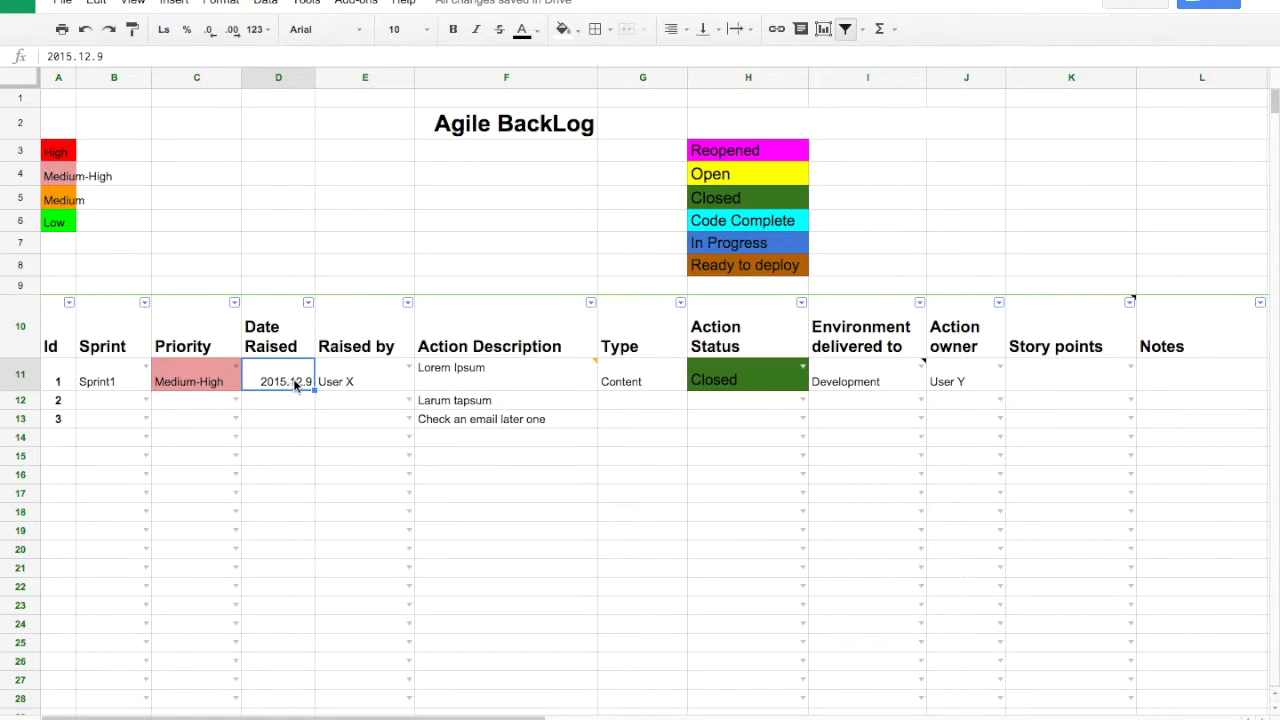
{"action": "left_click", "coordinate": [376, 376]}
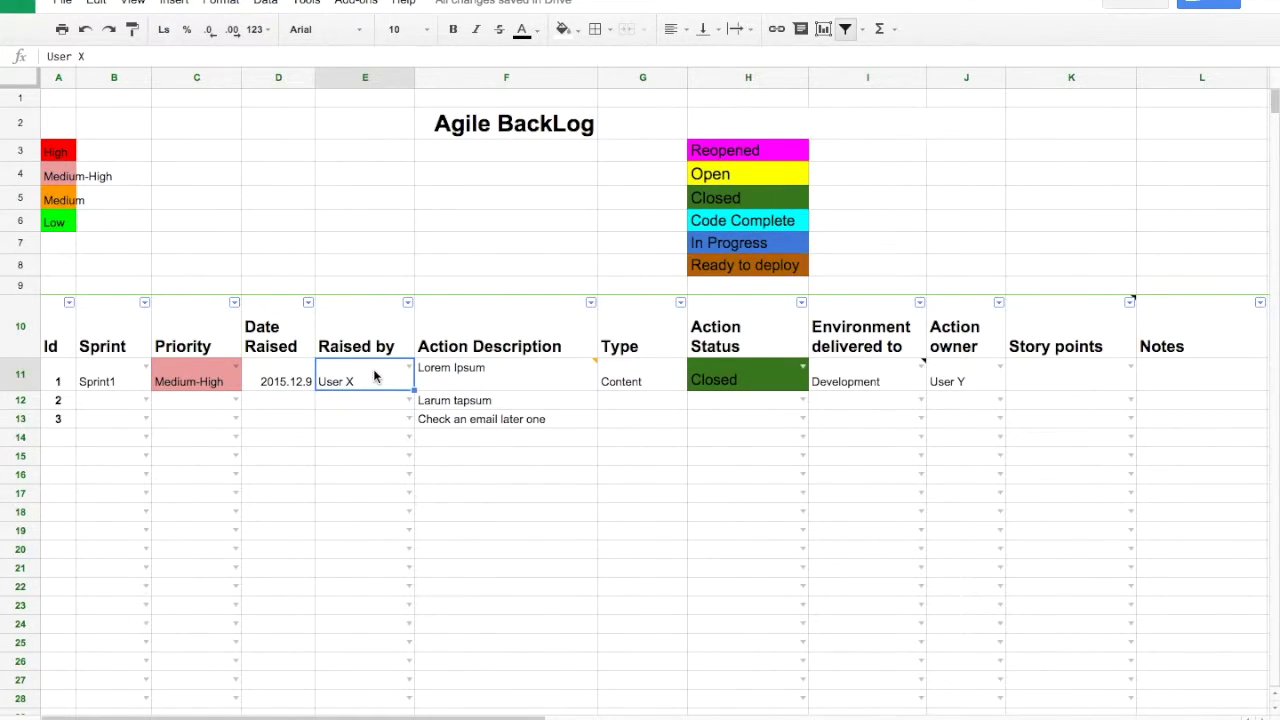
{"action": "left_click", "coordinate": [409, 368]}
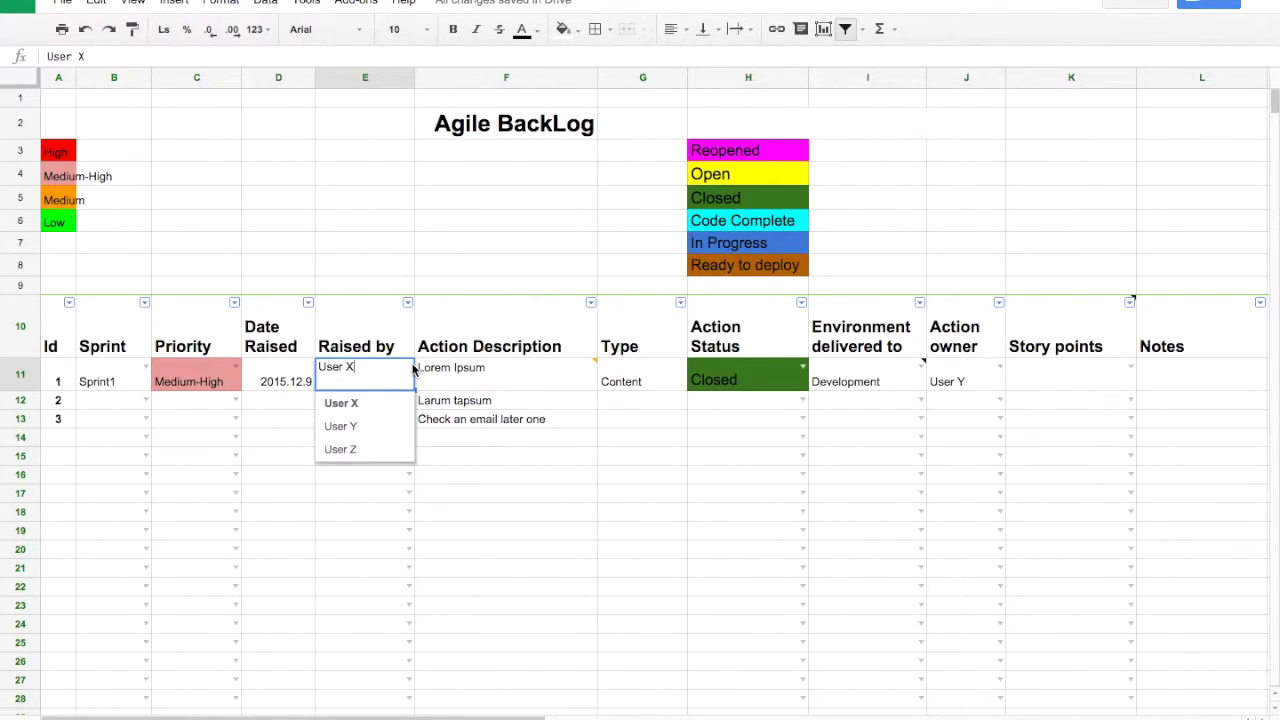
{"action": "left_click", "coordinate": [496, 474]}
{"action": "left_click", "coordinate": [505, 374]}
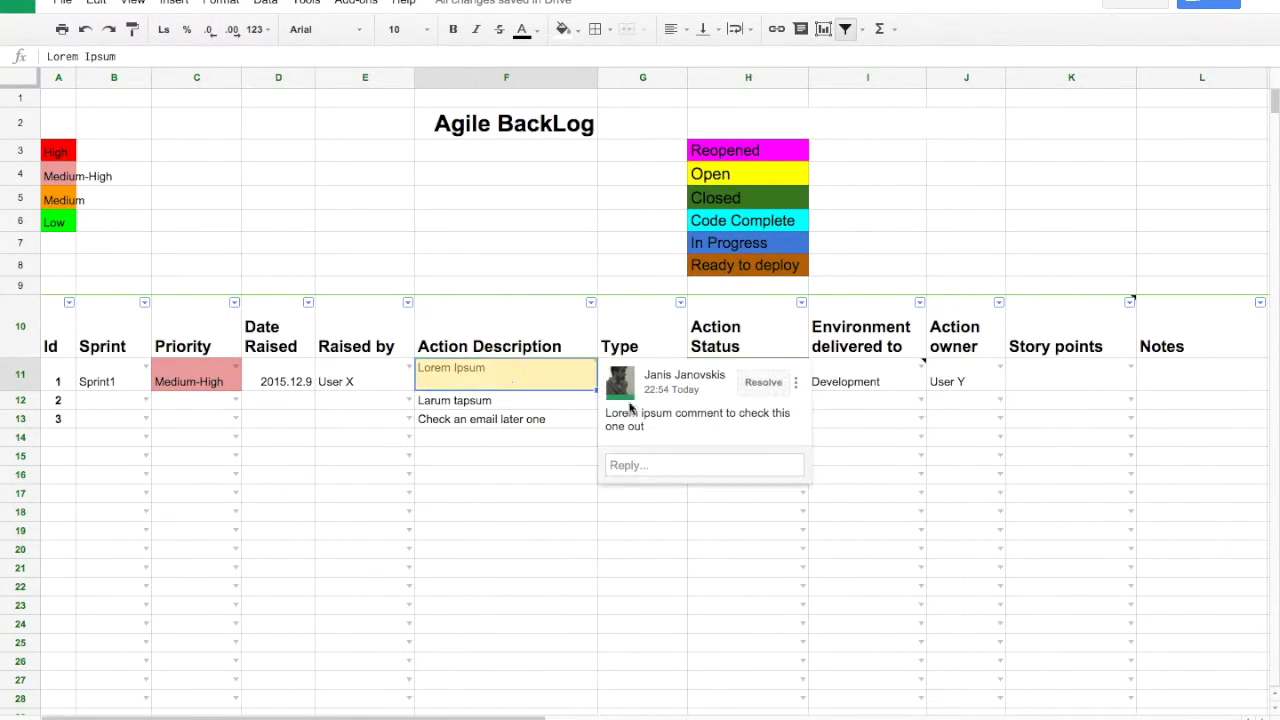
{"action": "left_click", "coordinate": [650, 549]}
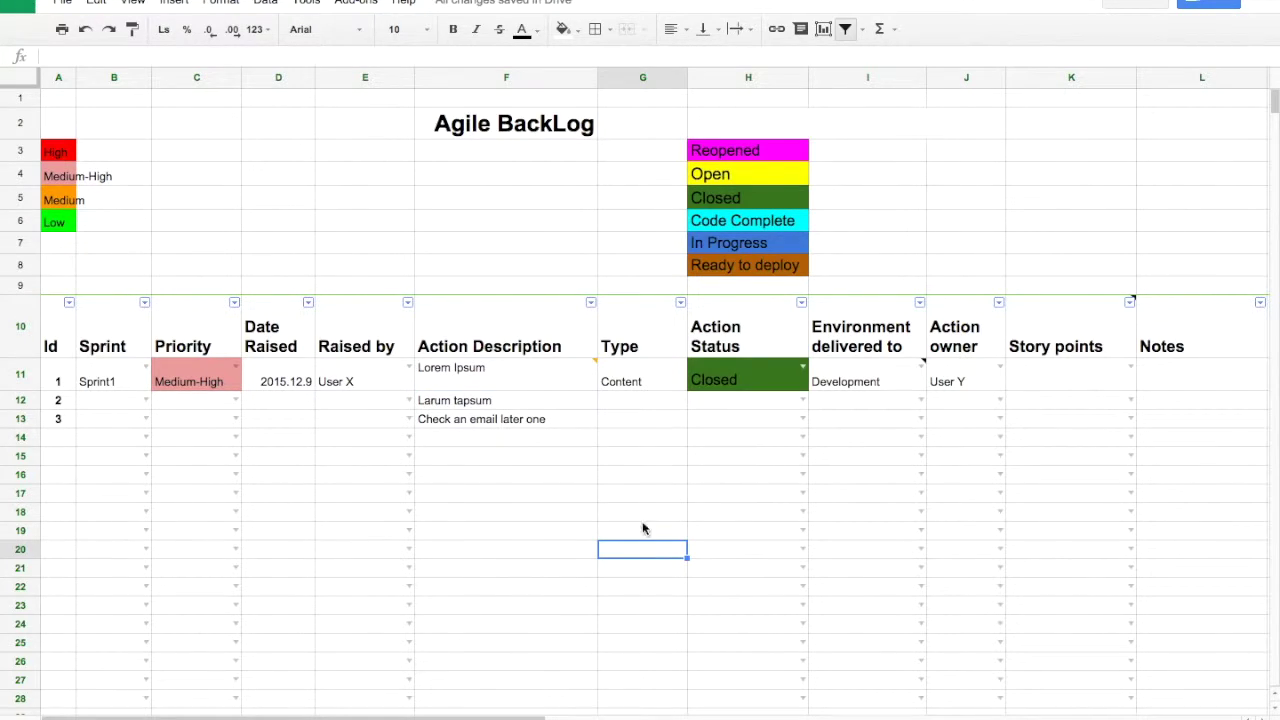
Replace the Type entry of the first backlog item in G11 with "Business"
{"action": "left_click", "coordinate": [643, 378]}
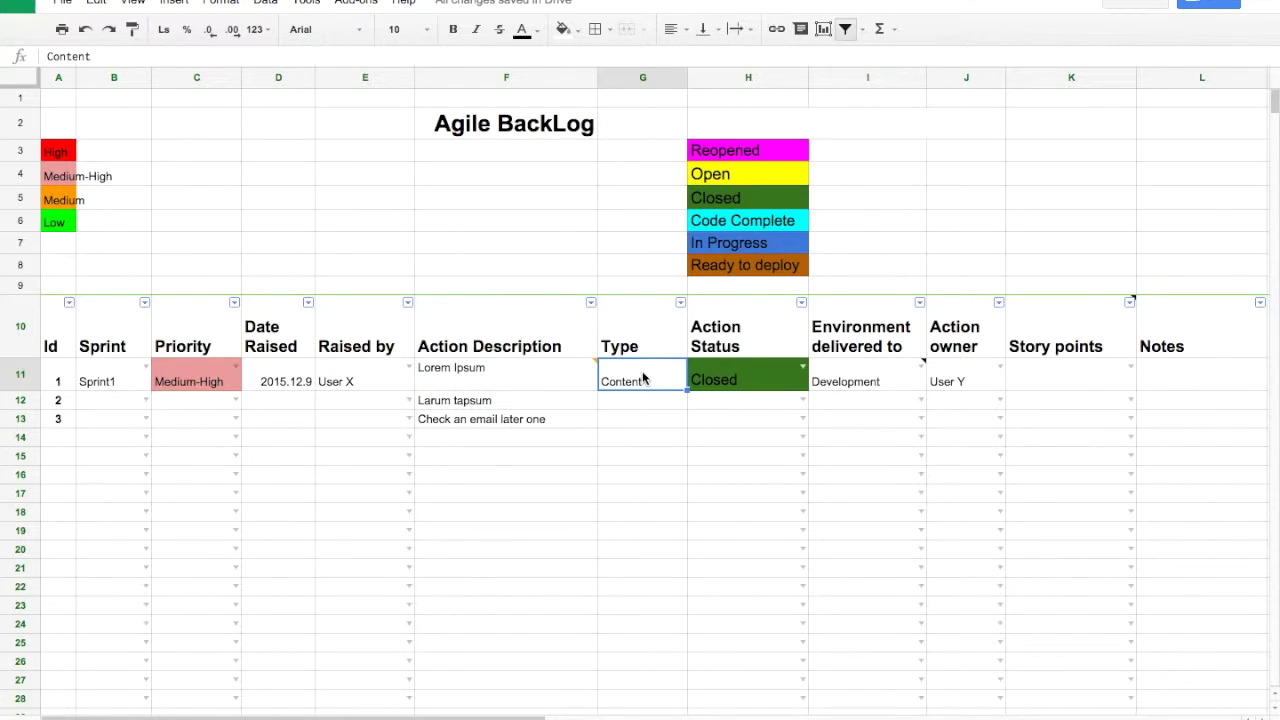
{"action": "left_click", "coordinate": [647, 401]}
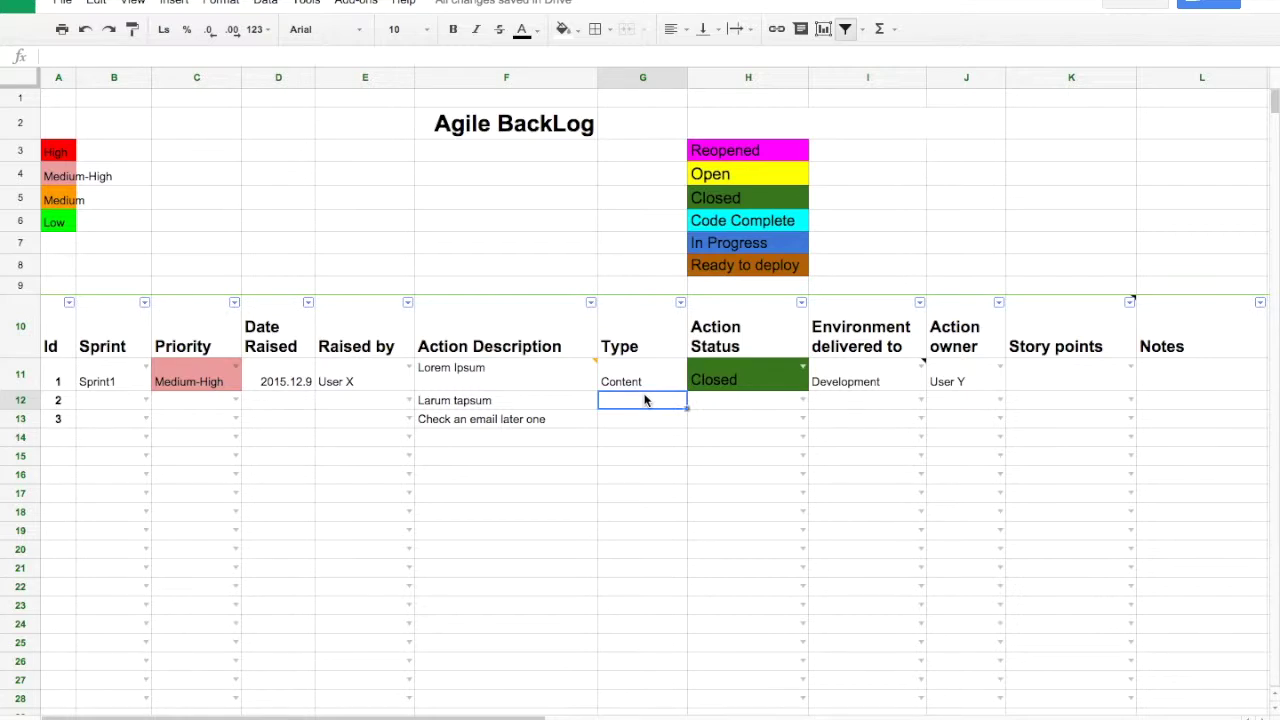
{"action": "left_click", "coordinate": [645, 378]}
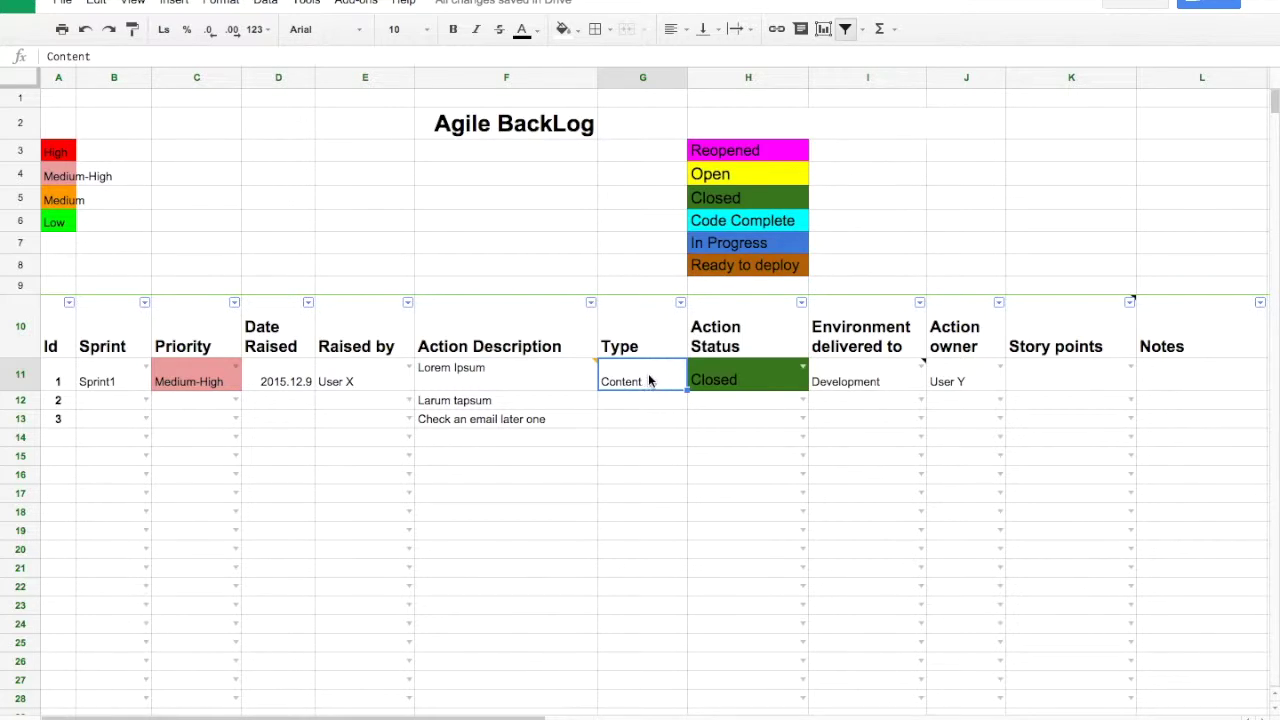
{"action": "double_click", "coordinate": [648, 379]}
{"action": "key", "text": "ctrl+a"}
{"action": "type", "text": "Code"}
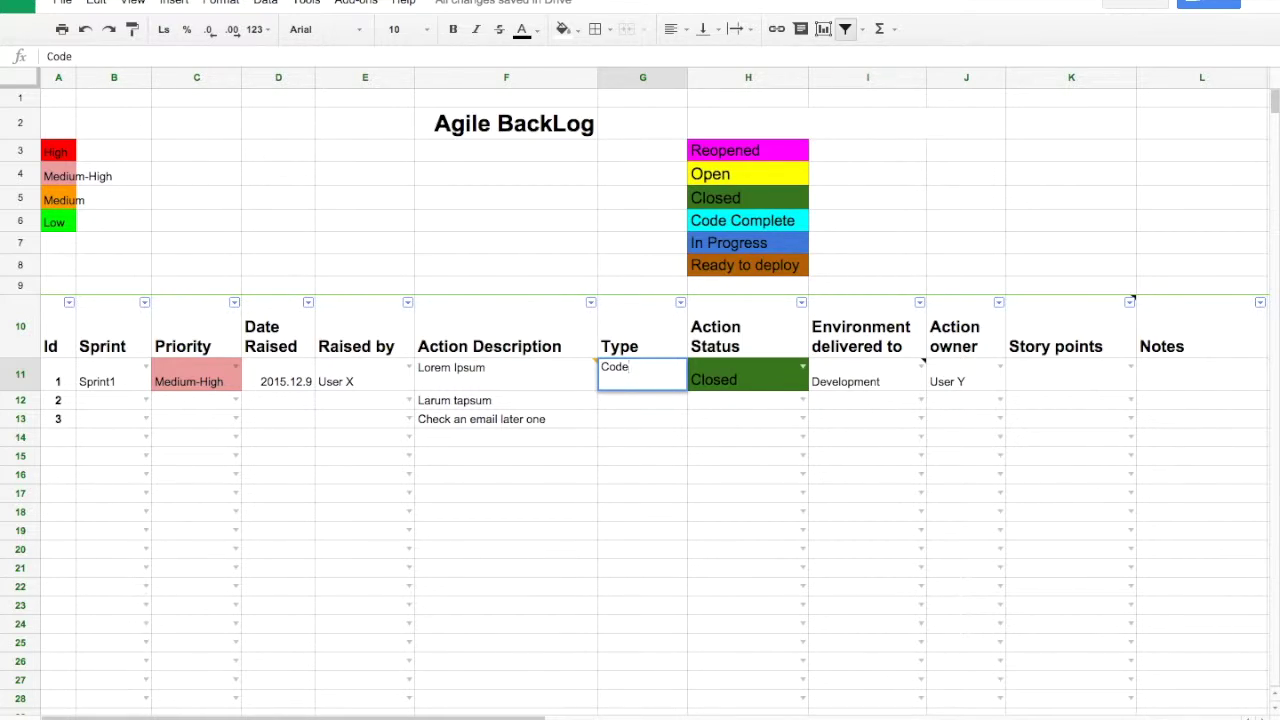
{"action": "key", "text": "ctrl+a"}
{"action": "key", "text": "BackSpace"}
{"action": "type", "text": "Busine"}
{"action": "key", "text": "BackSpace"}
{"action": "type", "text": "ess"}
{"action": "left_click", "coordinate": [646, 436]}
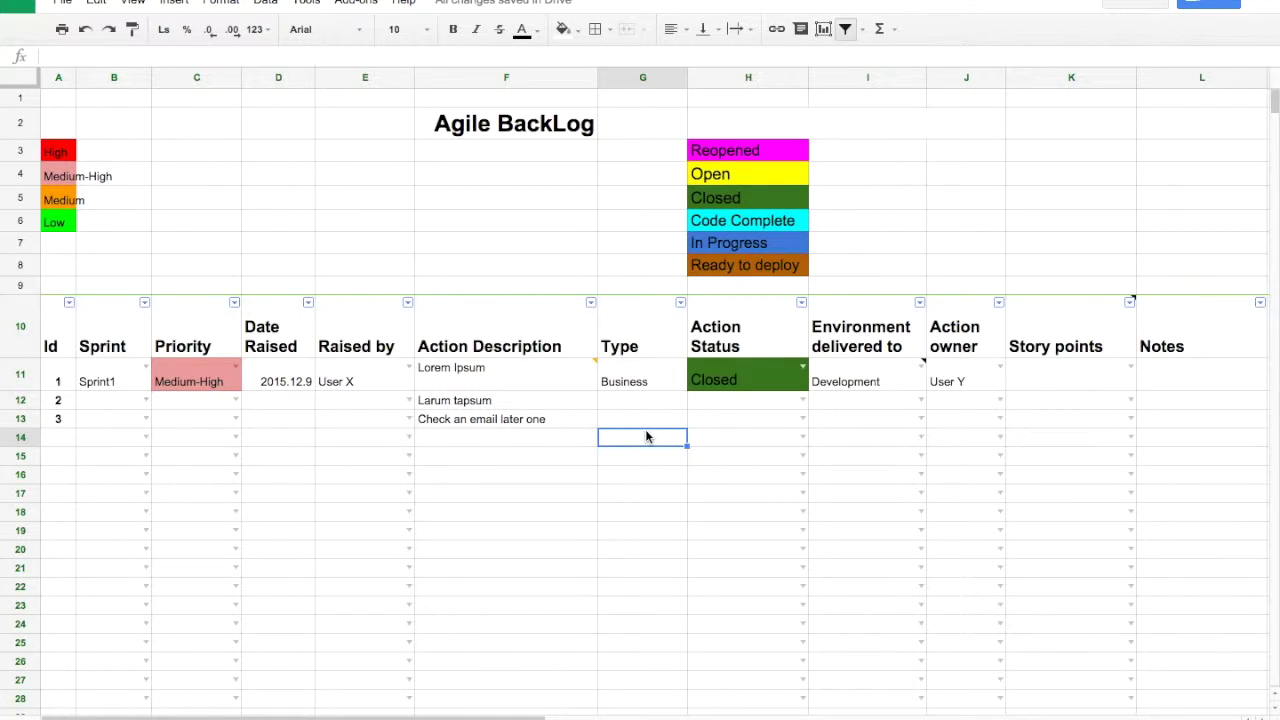
Review the Action Status choices for row 11 and set its Environment delivered to value to Local
{"action": "left_click", "coordinate": [802, 369]}
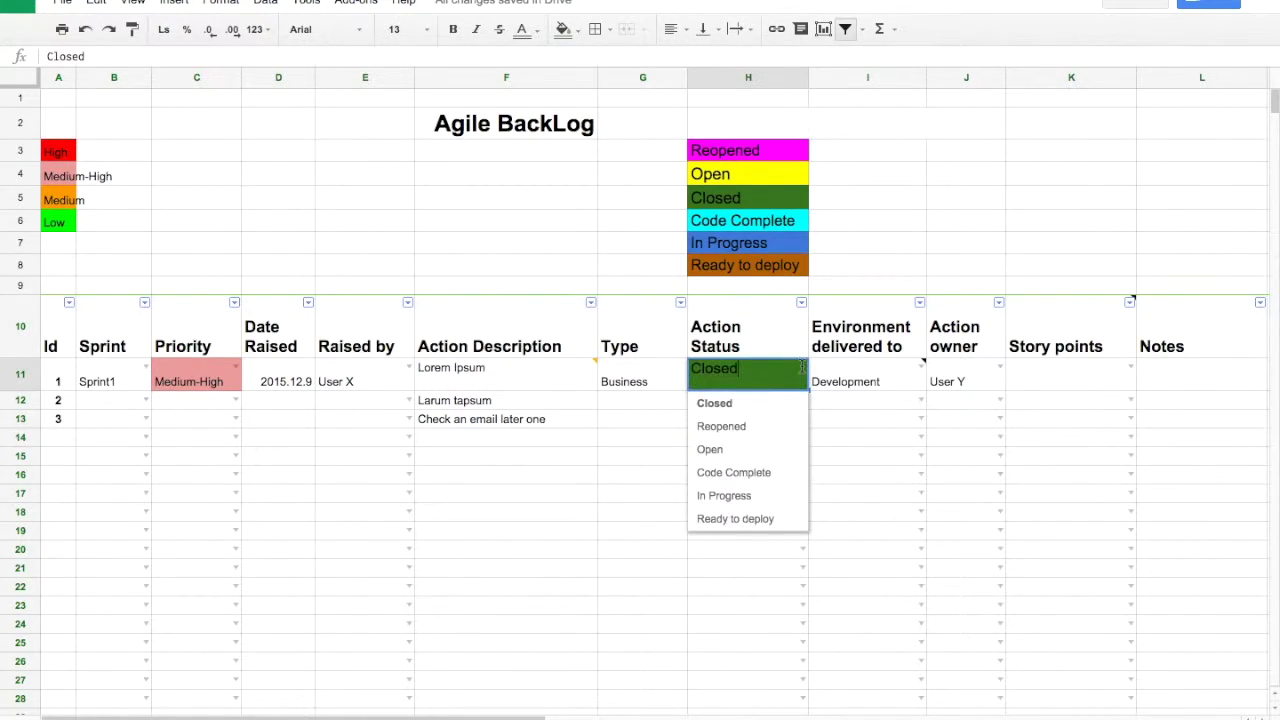
{"action": "left_click", "coordinate": [650, 475]}
{"action": "left_click", "coordinate": [897, 372]}
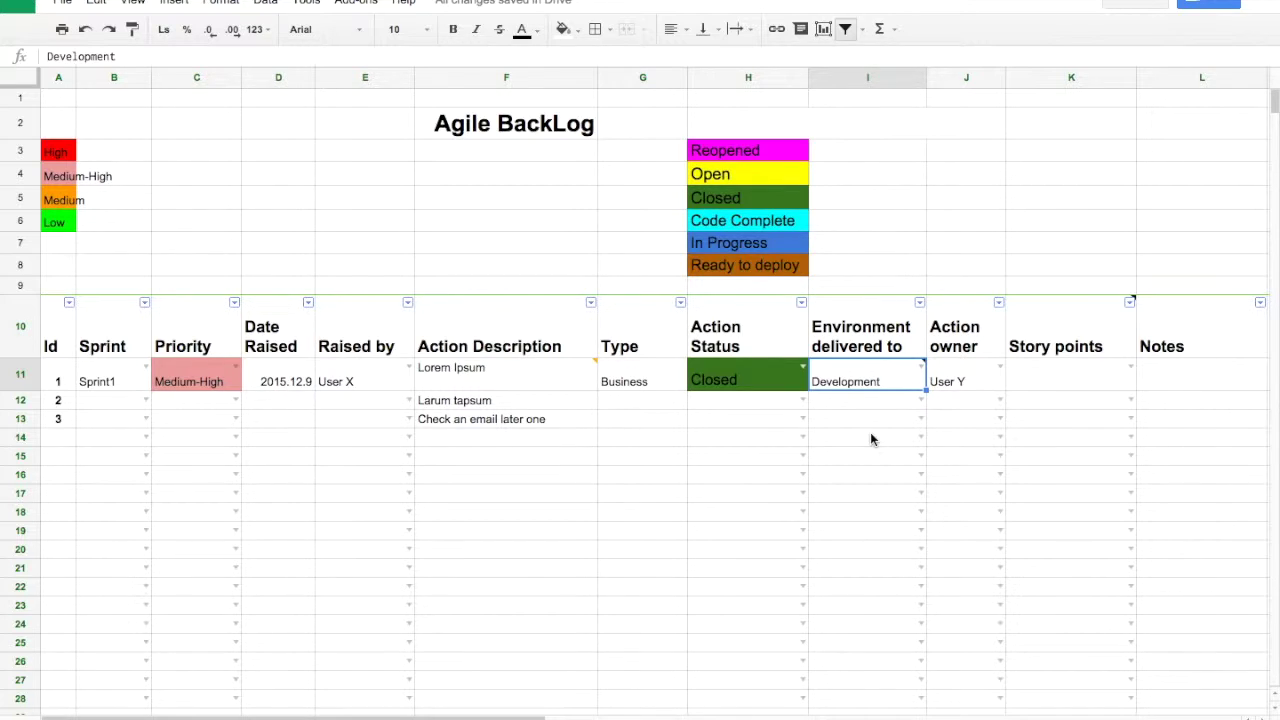
{"action": "left_click", "coordinate": [920, 368]}
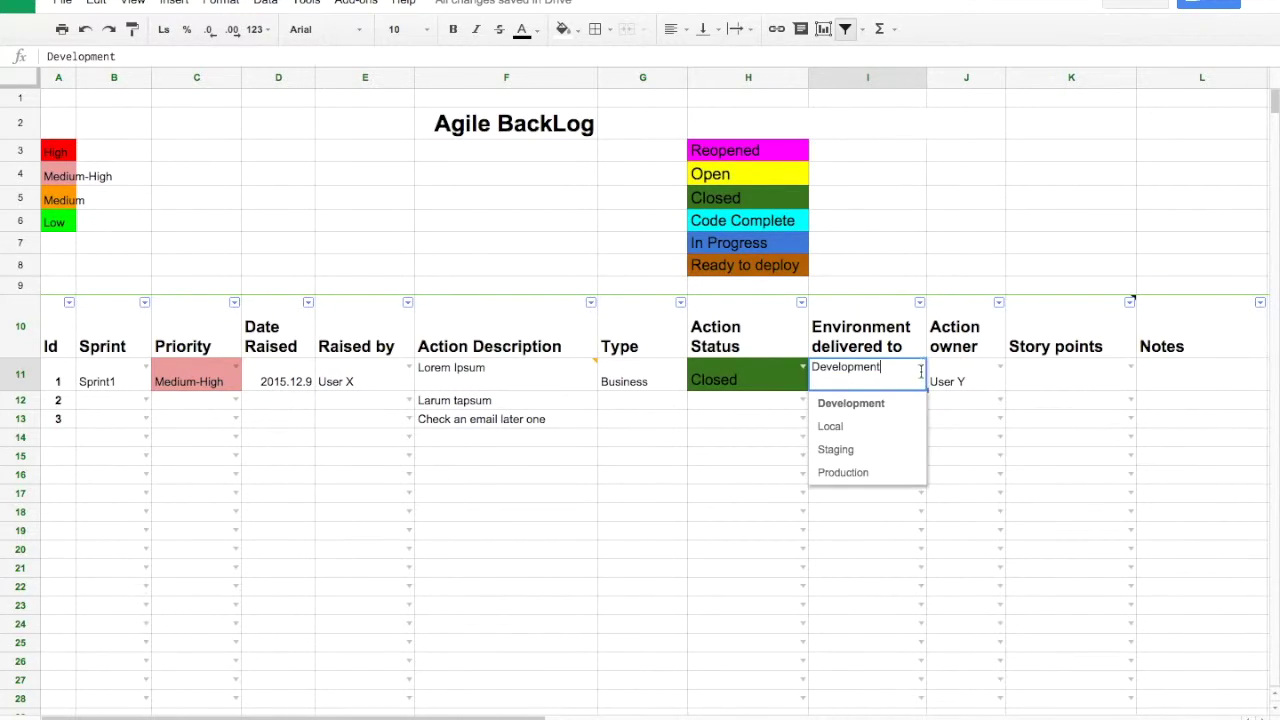
{"action": "left_click", "coordinate": [871, 427]}
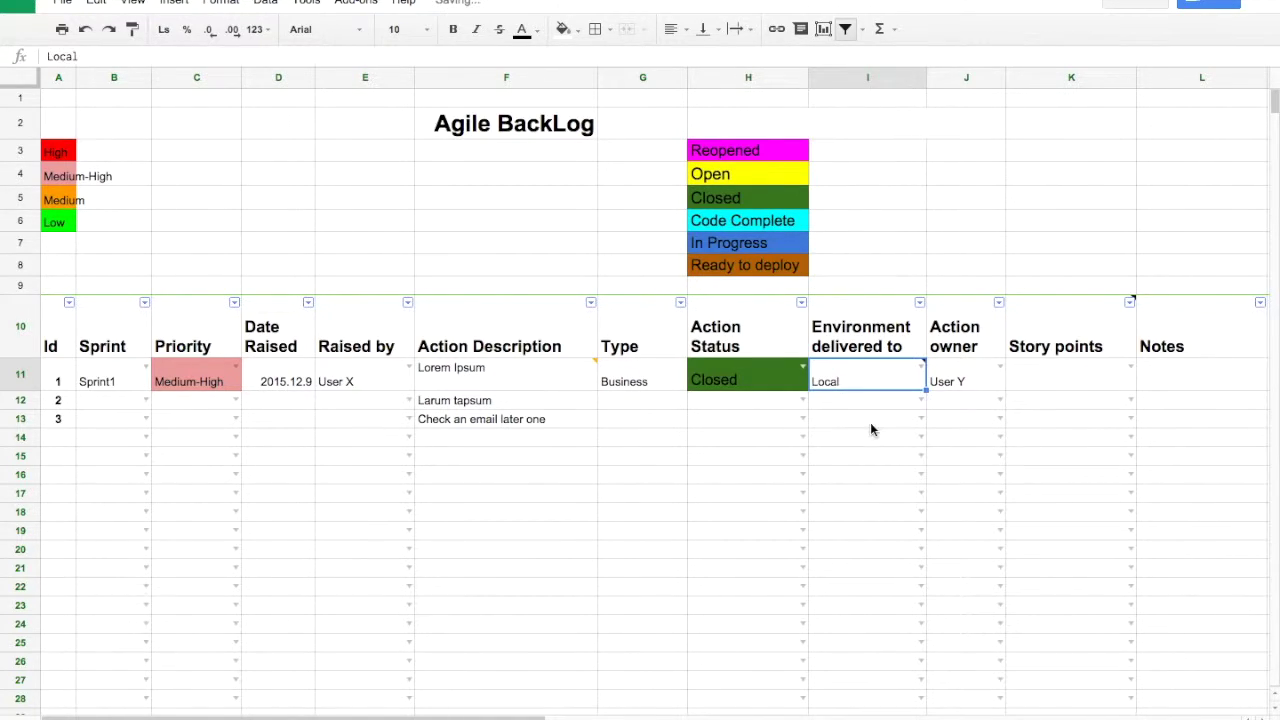
{"action": "left_click", "coordinate": [867, 418]}
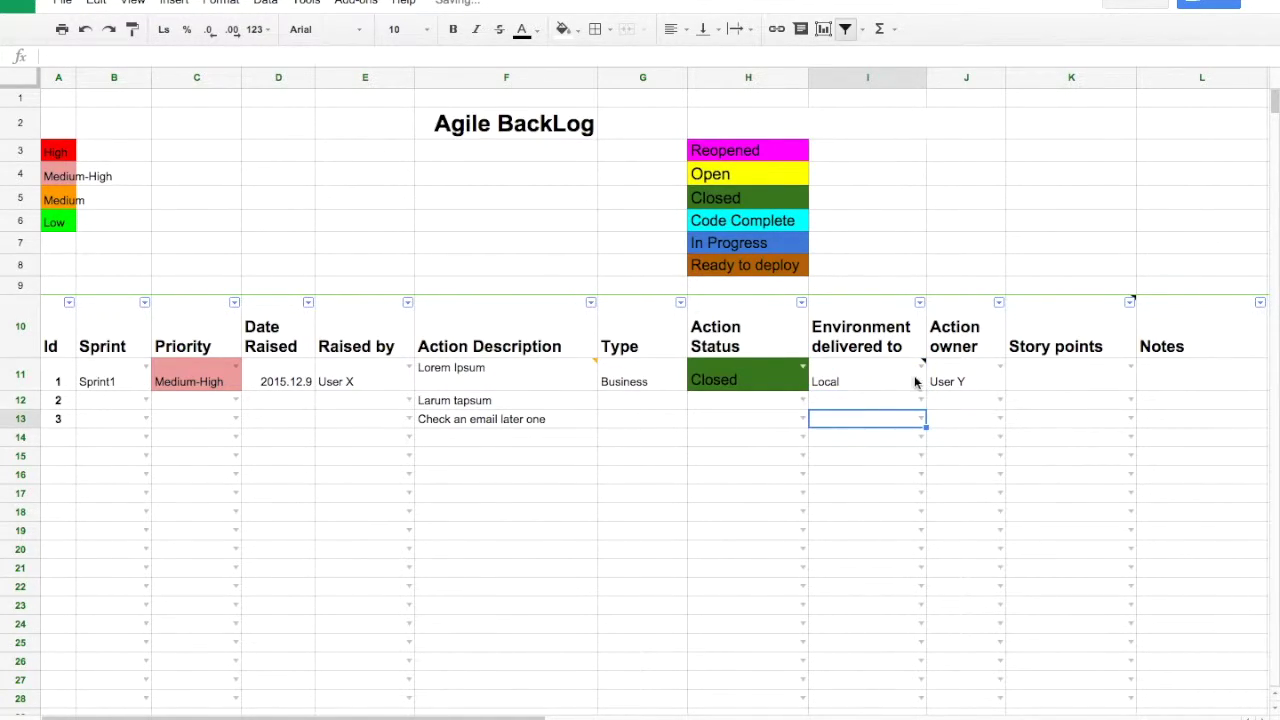
{"action": "mouse_move", "coordinate": [915, 381]}
{"action": "mouse_move", "coordinate": [879, 391]}
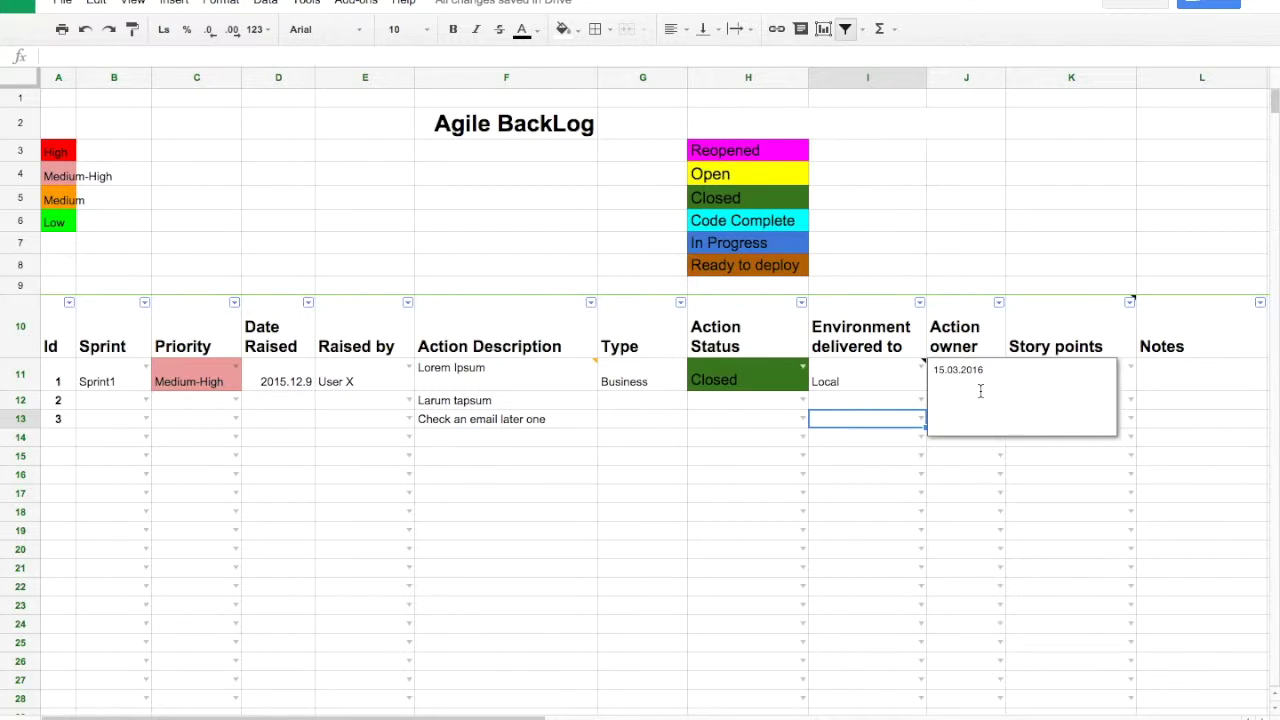
{"action": "left_click", "coordinate": [898, 404]}
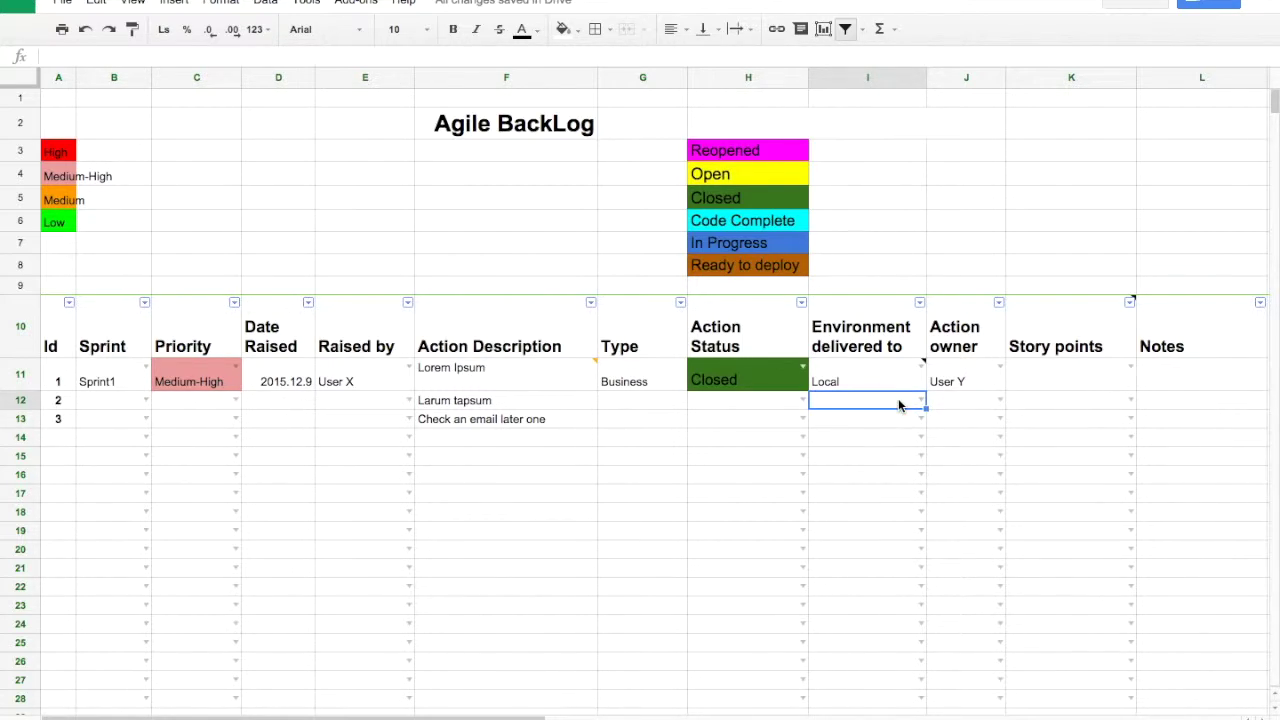
{"action": "right_click", "coordinate": [898, 404]}
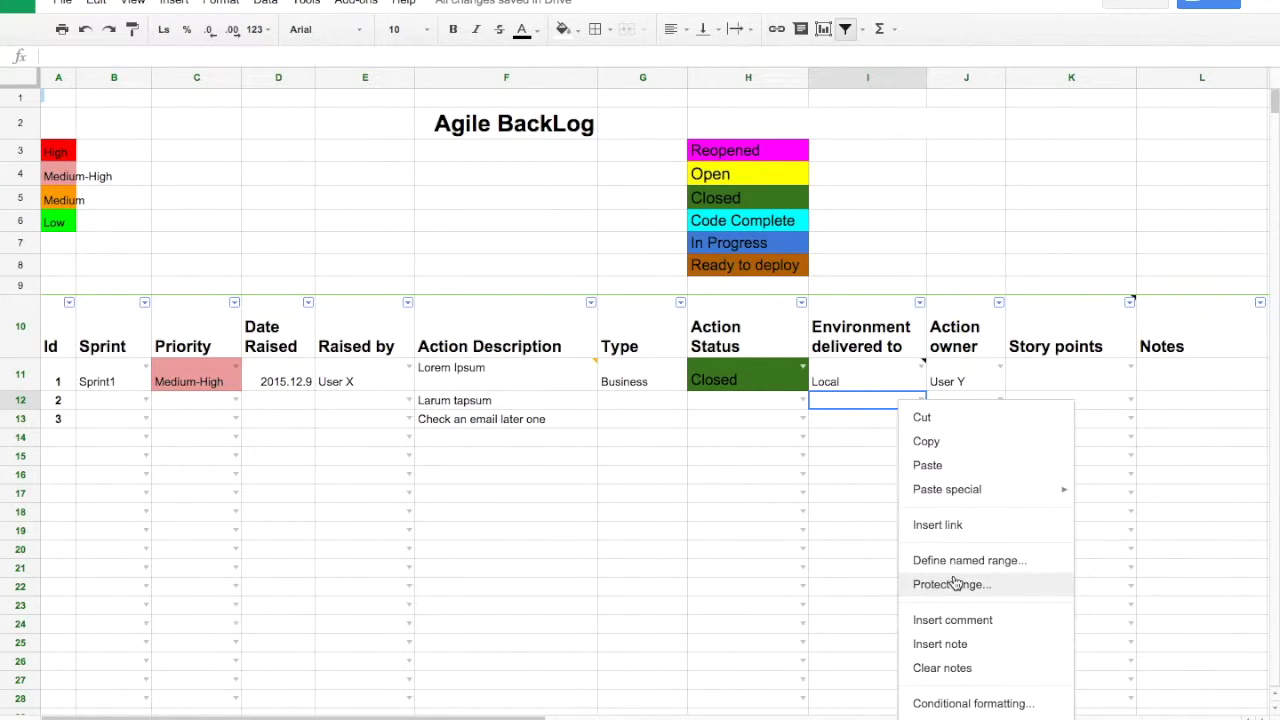
{"action": "left_click", "coordinate": [962, 644]}
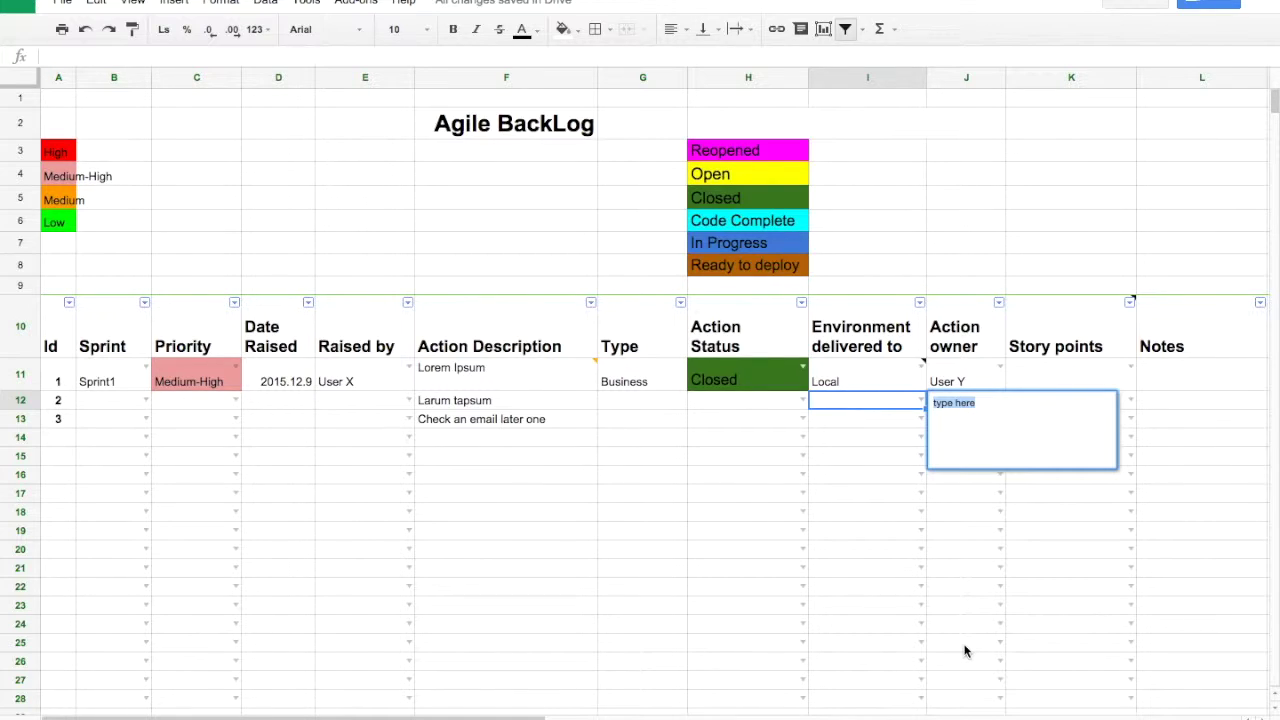
{"action": "key", "text": "Escape"}
{"action": "left_click", "coordinate": [906, 460]}
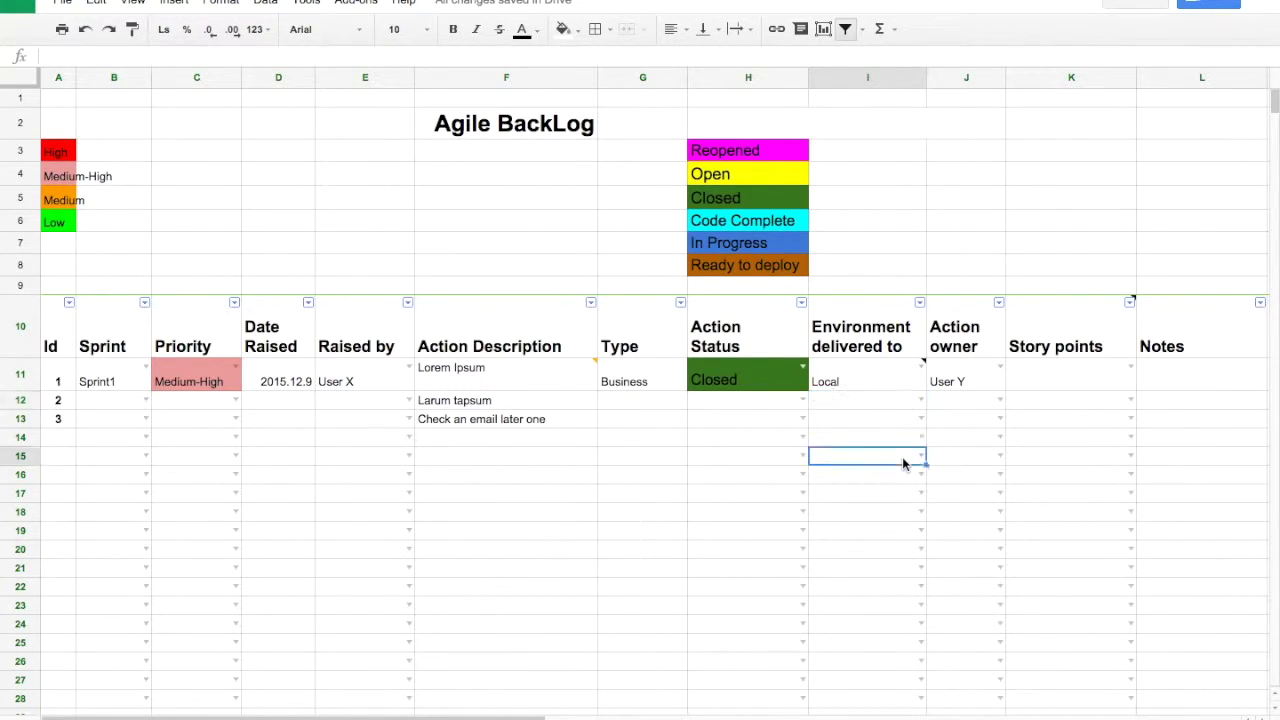
Set the Environment delivered to value of the first backlog item in I11 to Development
{"action": "left_click", "coordinate": [869, 374]}
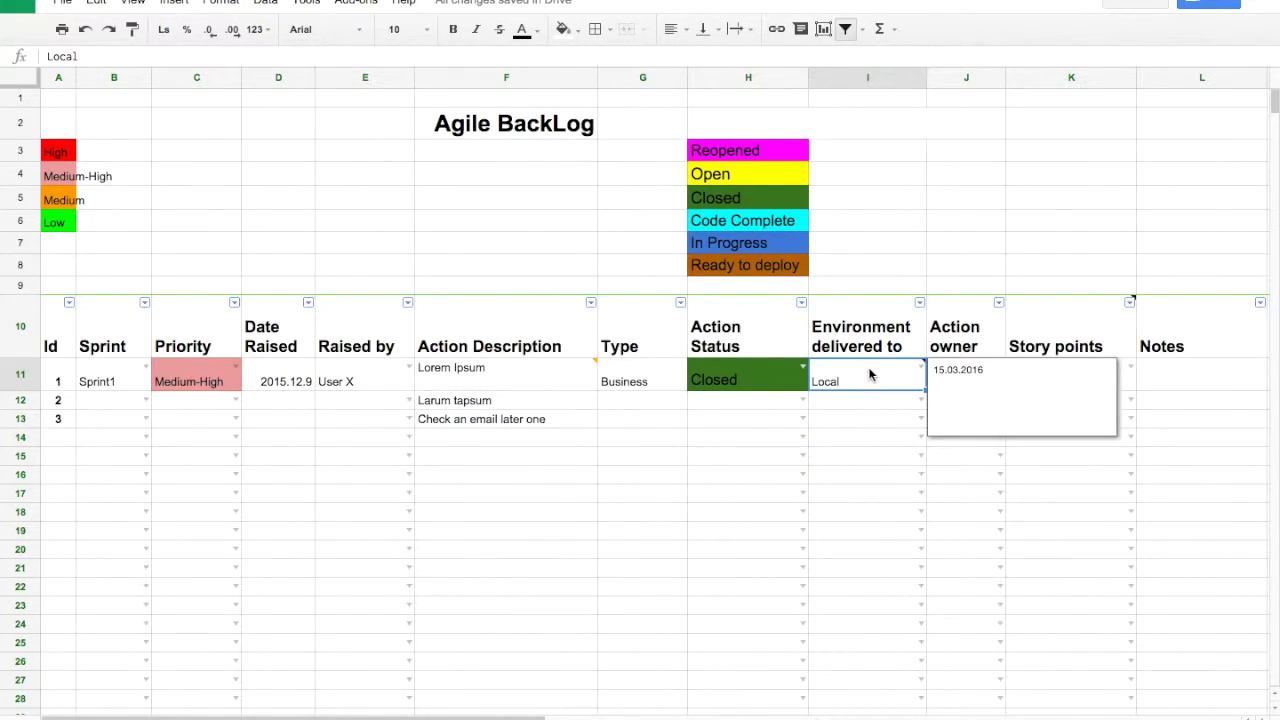
{"action": "left_click", "coordinate": [919, 367]}
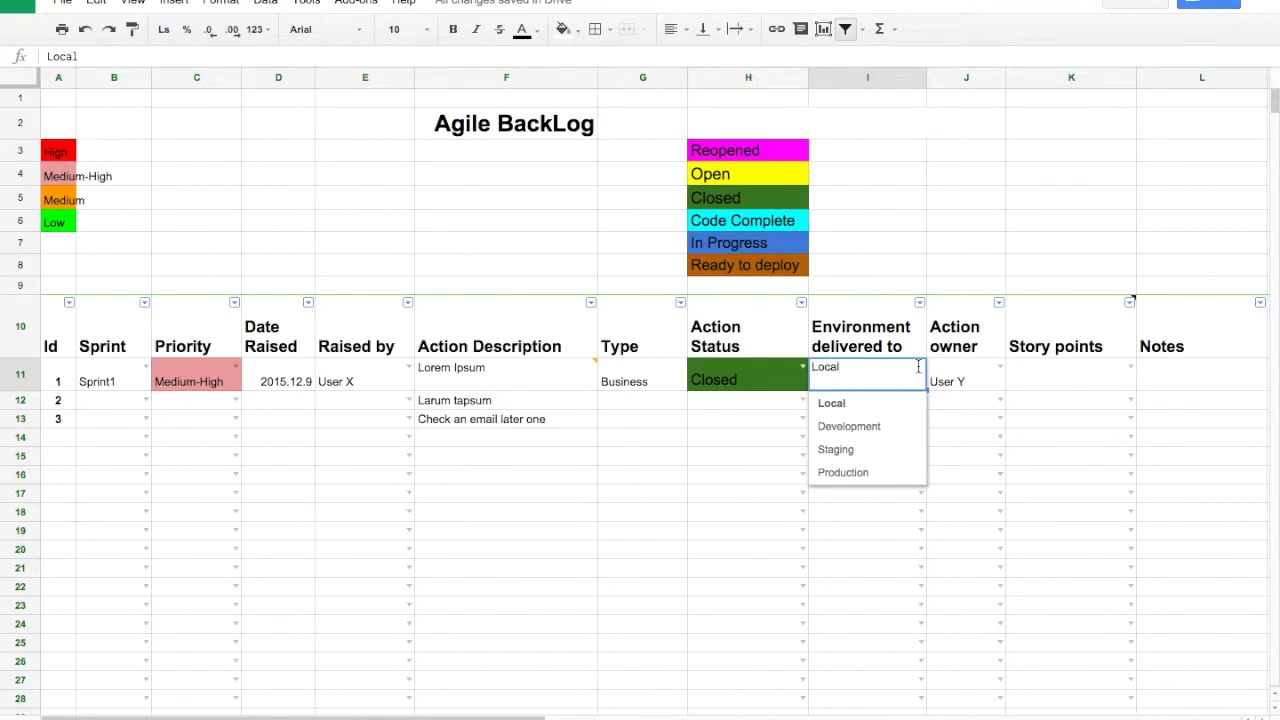
{"action": "left_click", "coordinate": [863, 427]}
{"action": "left_click", "coordinate": [892, 420]}
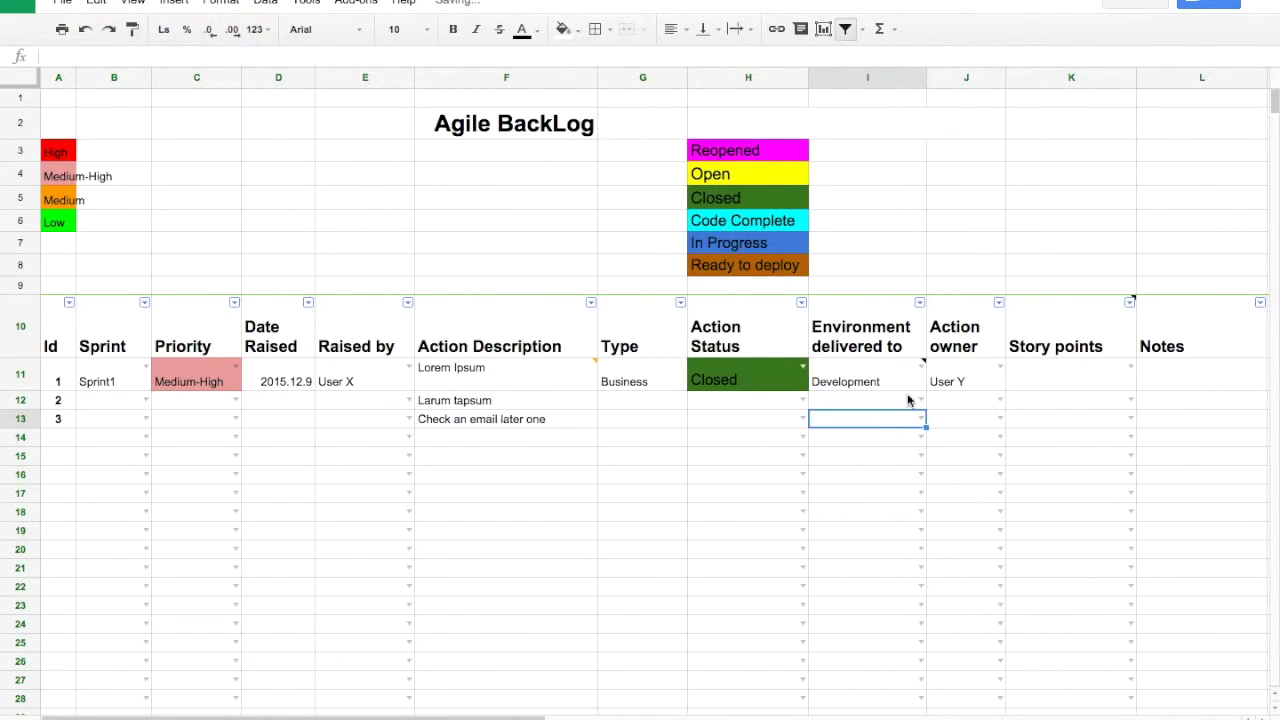
Change the date in the note on I11 to 16.03.2016 and check the saved note
{"action": "left_click", "coordinate": [915, 372]}
{"action": "left_click", "coordinate": [963, 370]}
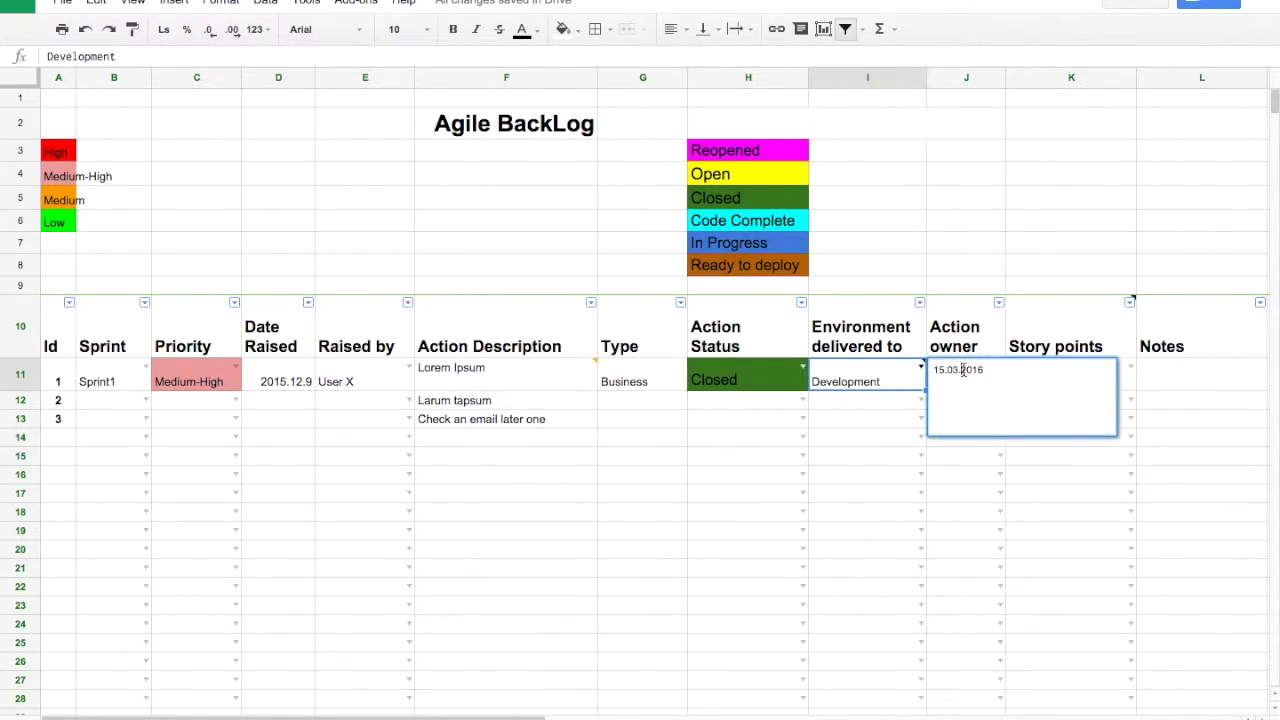
{"action": "left_click", "coordinate": [943, 372]}
{"action": "key", "text": "BackSpace"}
{"action": "type", "text": "7"}
{"action": "key", "text": "BackSpace"}
{"action": "type", "text": "6"}
{"action": "key", "text": "Return"}
{"action": "key", "text": "BackSpace"}
{"action": "left_click", "coordinate": [862, 455]}
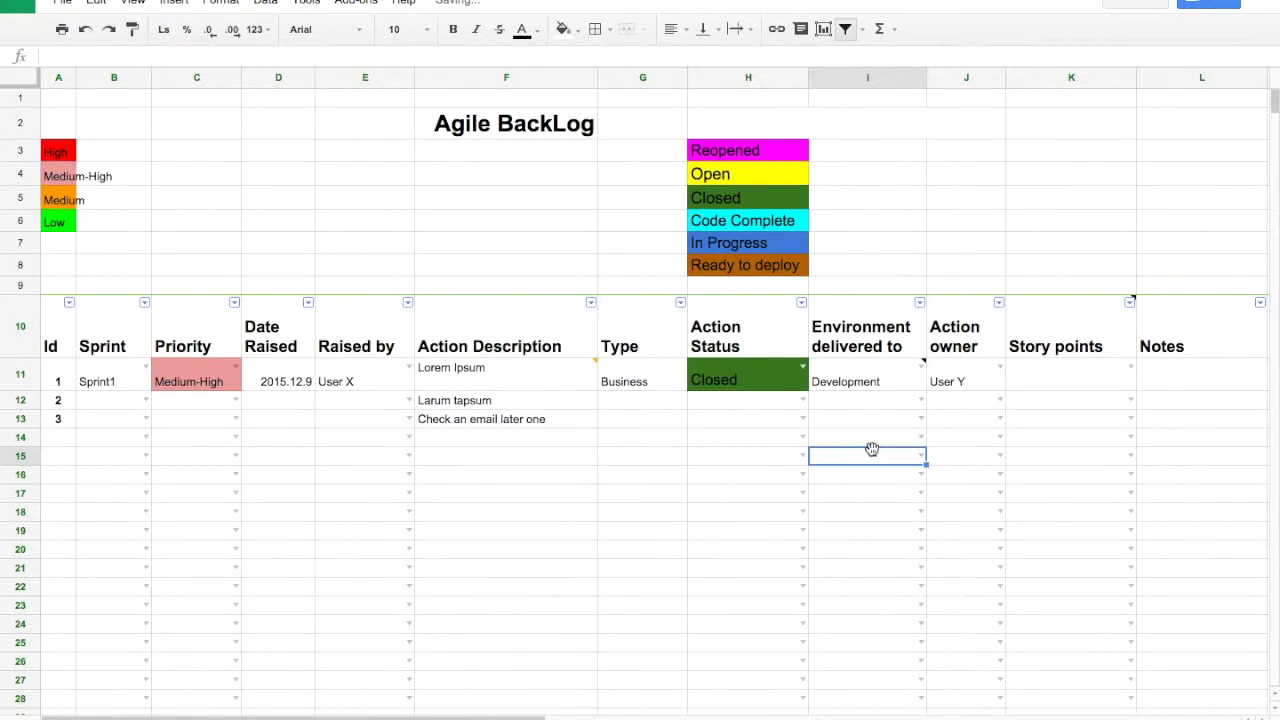
{"action": "left_click", "coordinate": [896, 386]}
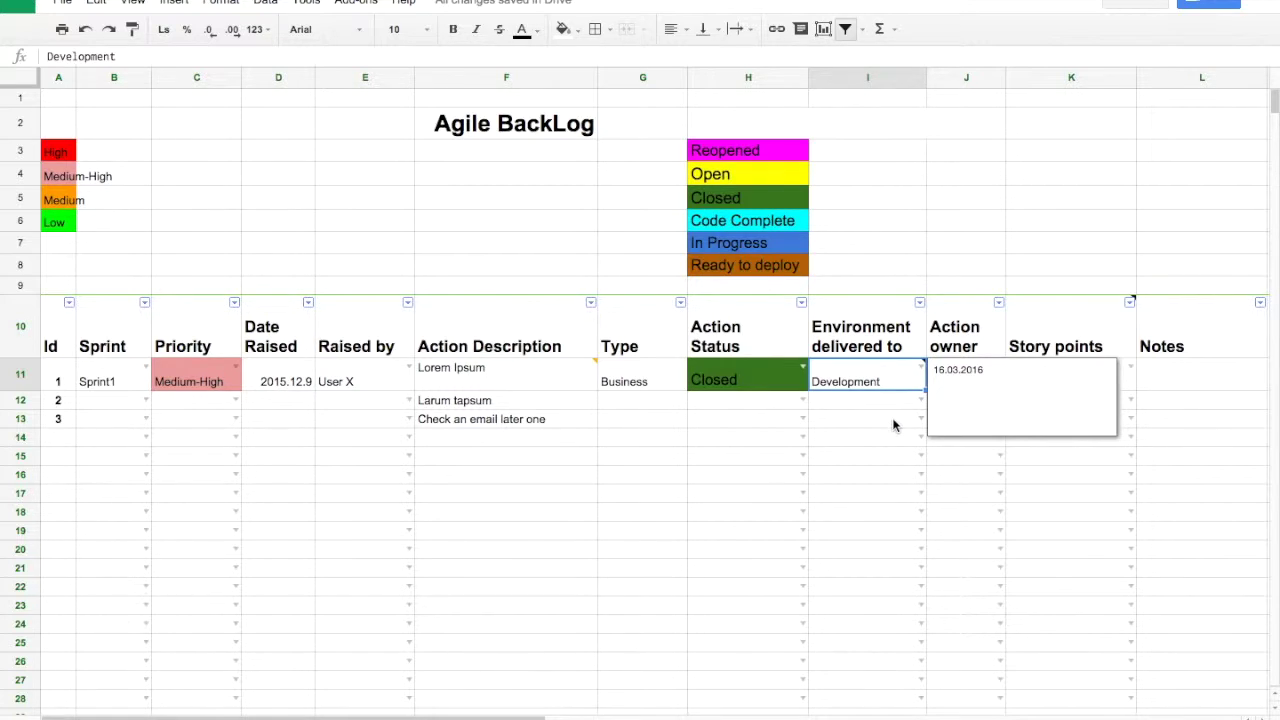
{"action": "left_click", "coordinate": [894, 421]}
Examine row 11's Action owner entry and the available Story points choices without changing them
{"action": "left_click", "coordinate": [983, 379]}
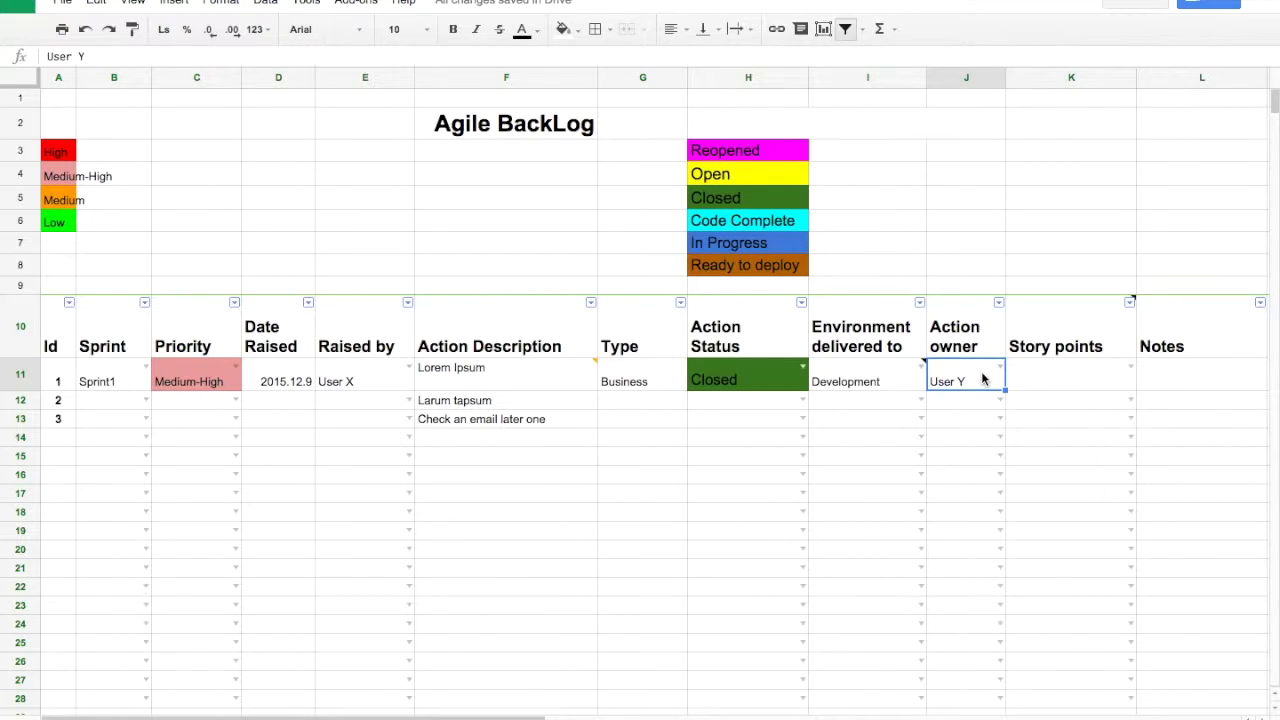
{"action": "left_click", "coordinate": [1033, 438]}
{"action": "left_click", "coordinate": [1045, 374]}
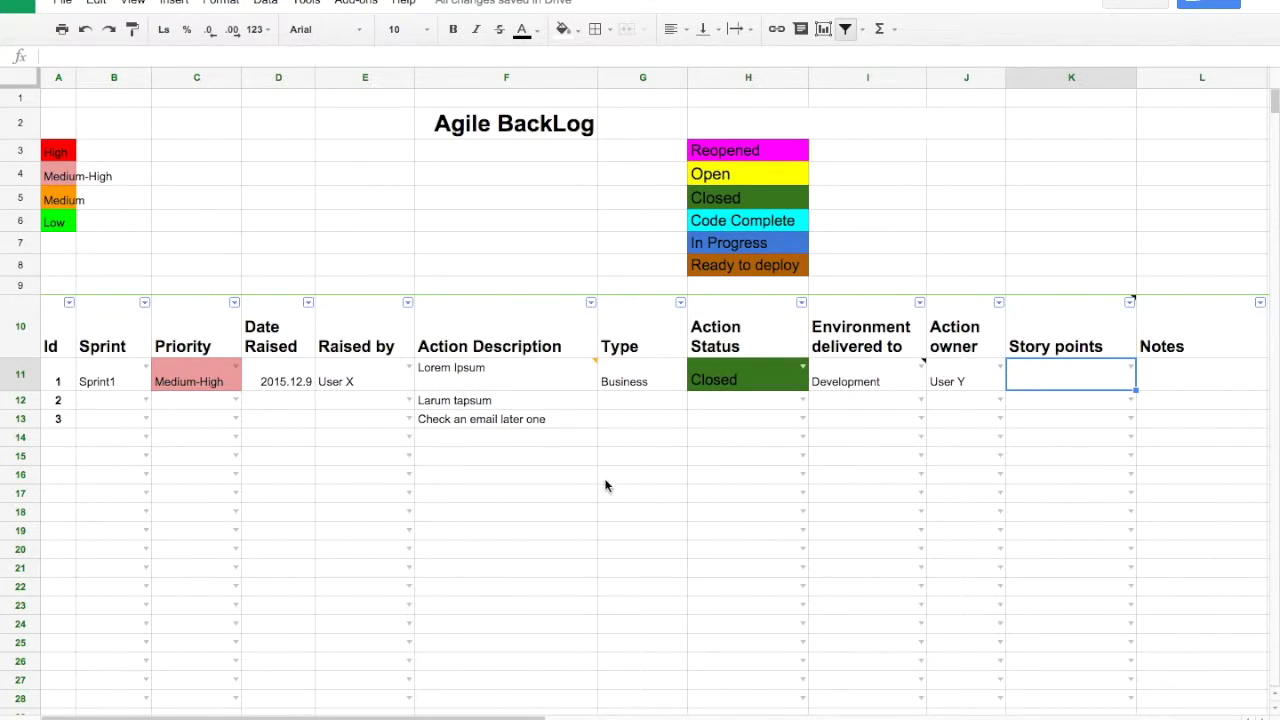
{"action": "left_click", "coordinate": [1131, 371]}
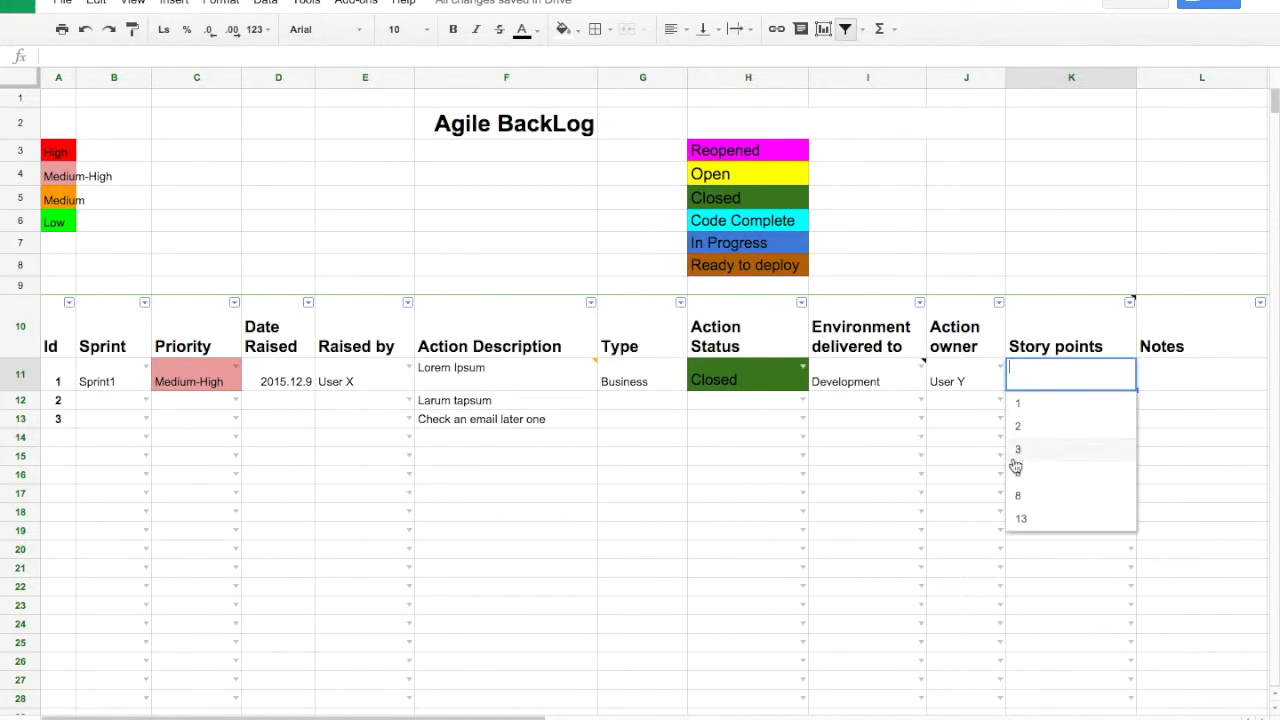
{"action": "left_click", "coordinate": [981, 497]}
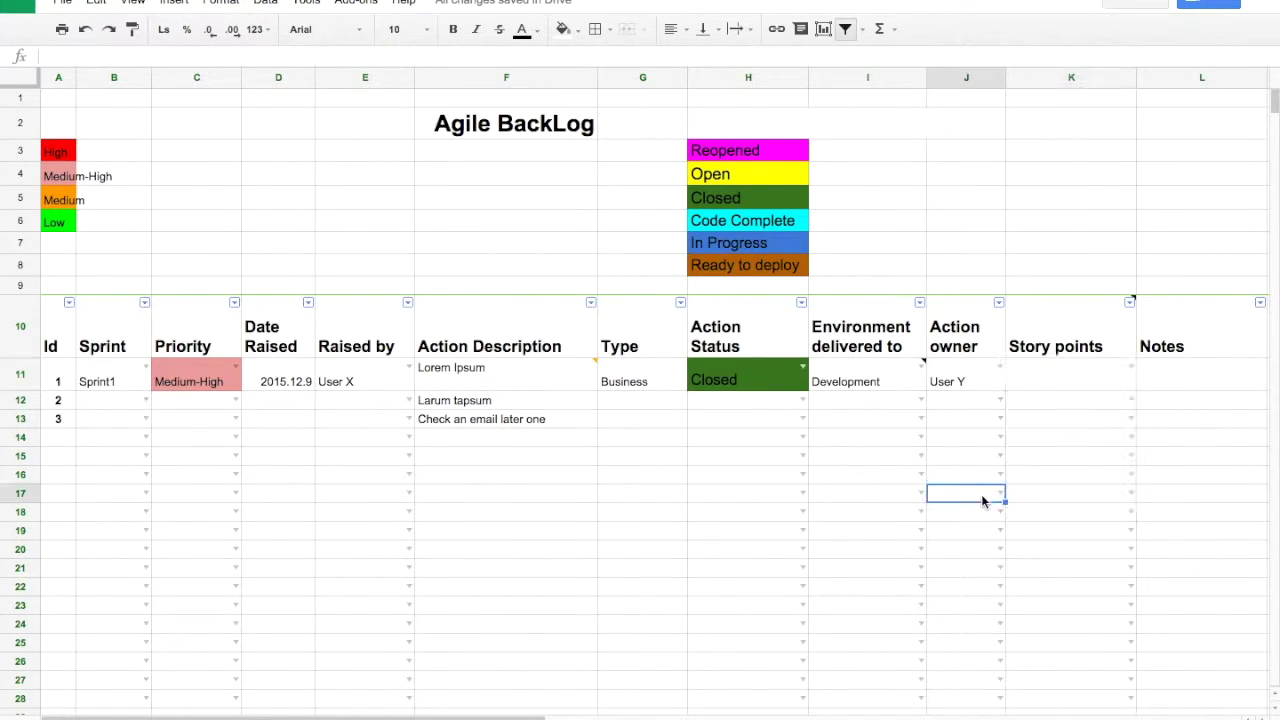
{"action": "left_click", "coordinate": [1036, 373]}
{"action": "left_click", "coordinate": [1130, 371]}
{"action": "left_click", "coordinate": [970, 478]}
Set the Story points of the first backlog item in K11 to 13
{"action": "left_click", "coordinate": [1058, 375]}
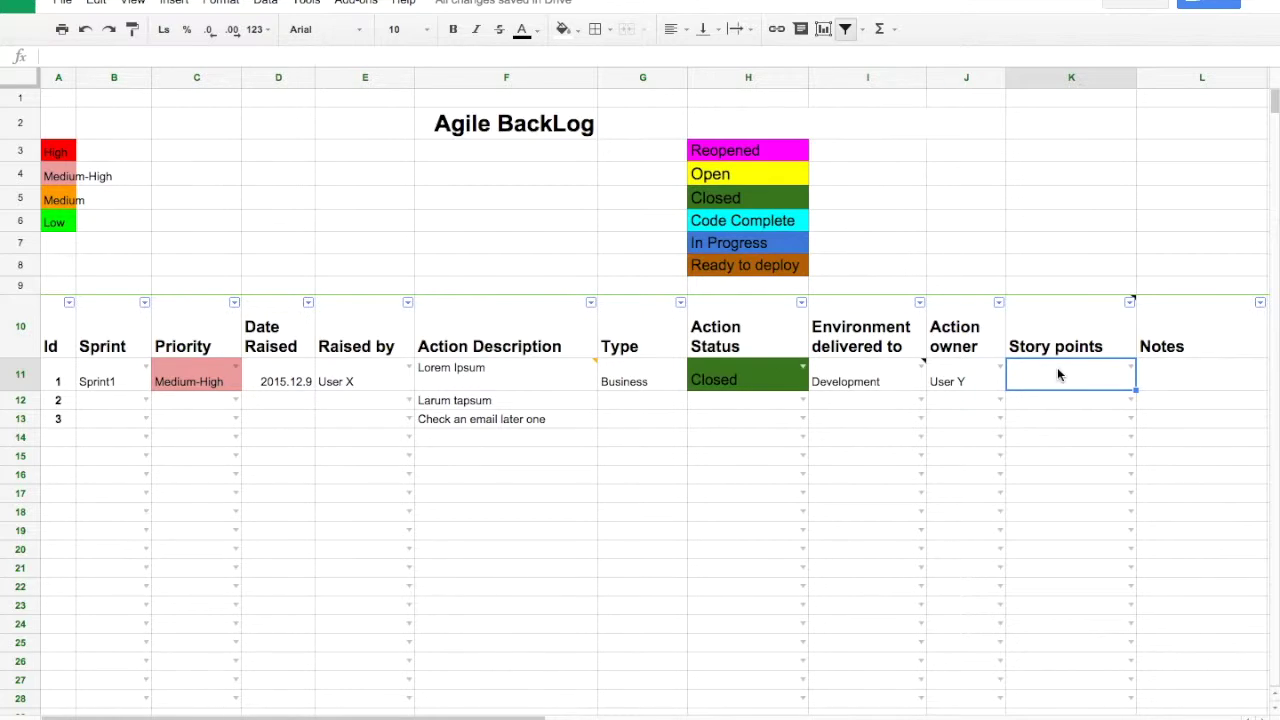
{"action": "left_click", "coordinate": [1131, 369]}
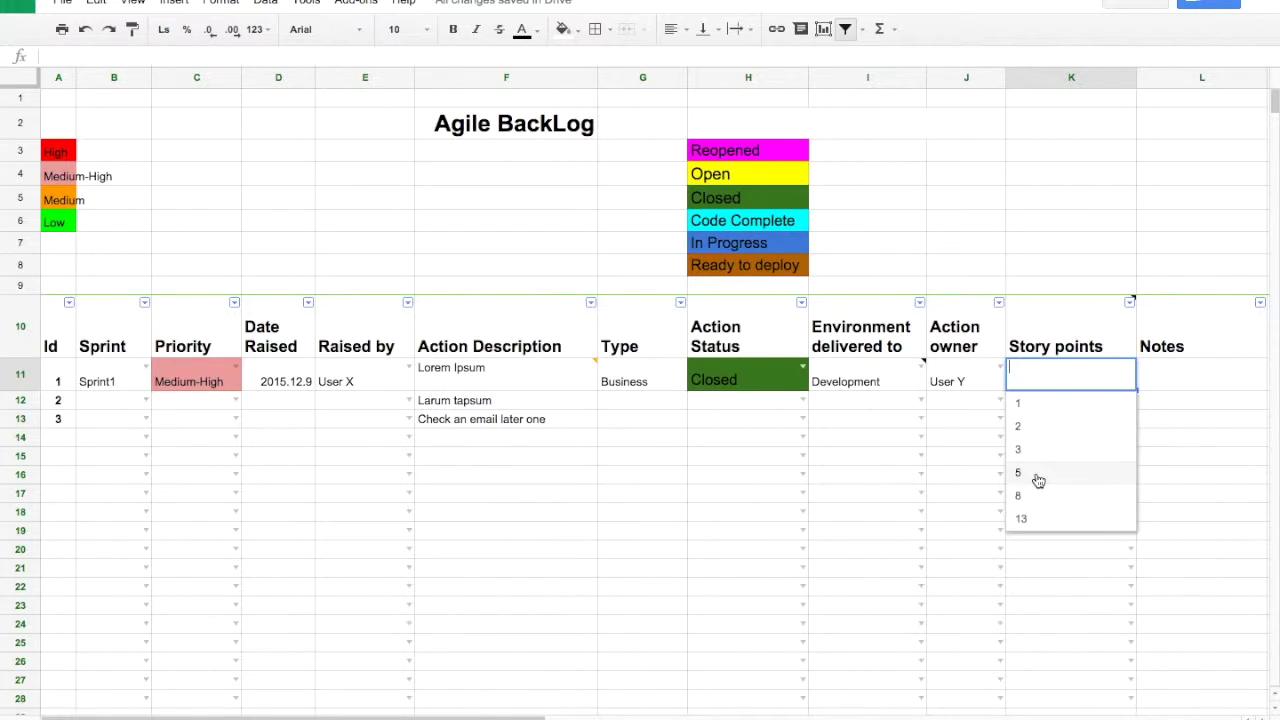
{"action": "left_click", "coordinate": [1032, 518]}
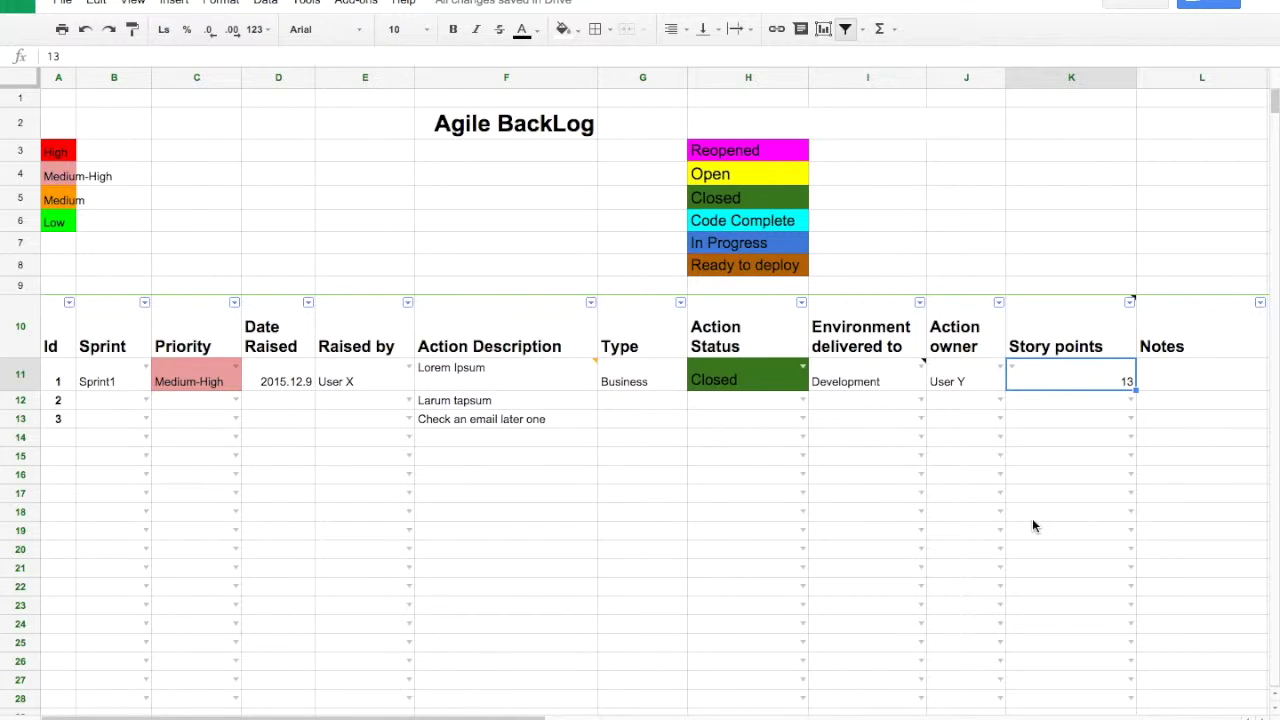
Examine the Notes, Planned Close Date and Actual Closed Date cells of row 11 and the notes on the Story points header and I11
{"action": "scroll", "coordinate": [1033, 520], "scroll_direction": "right", "scroll_amount": 5}
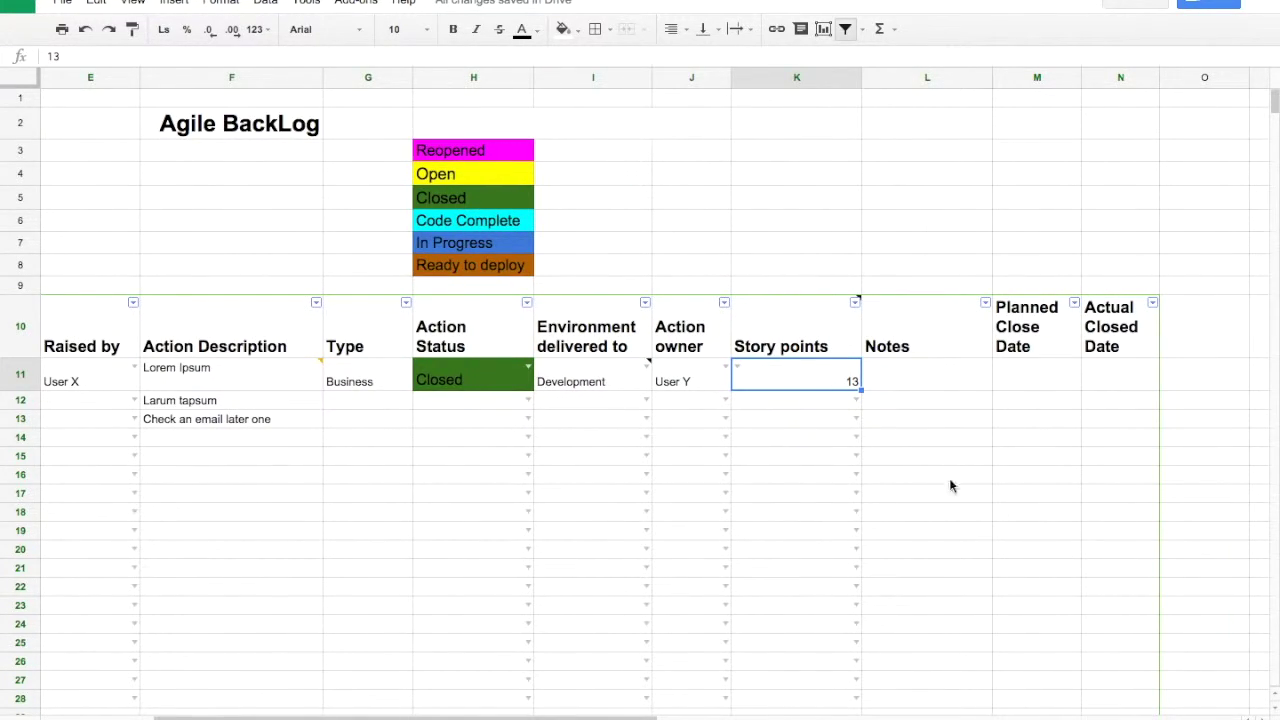
{"action": "left_click", "coordinate": [922, 374]}
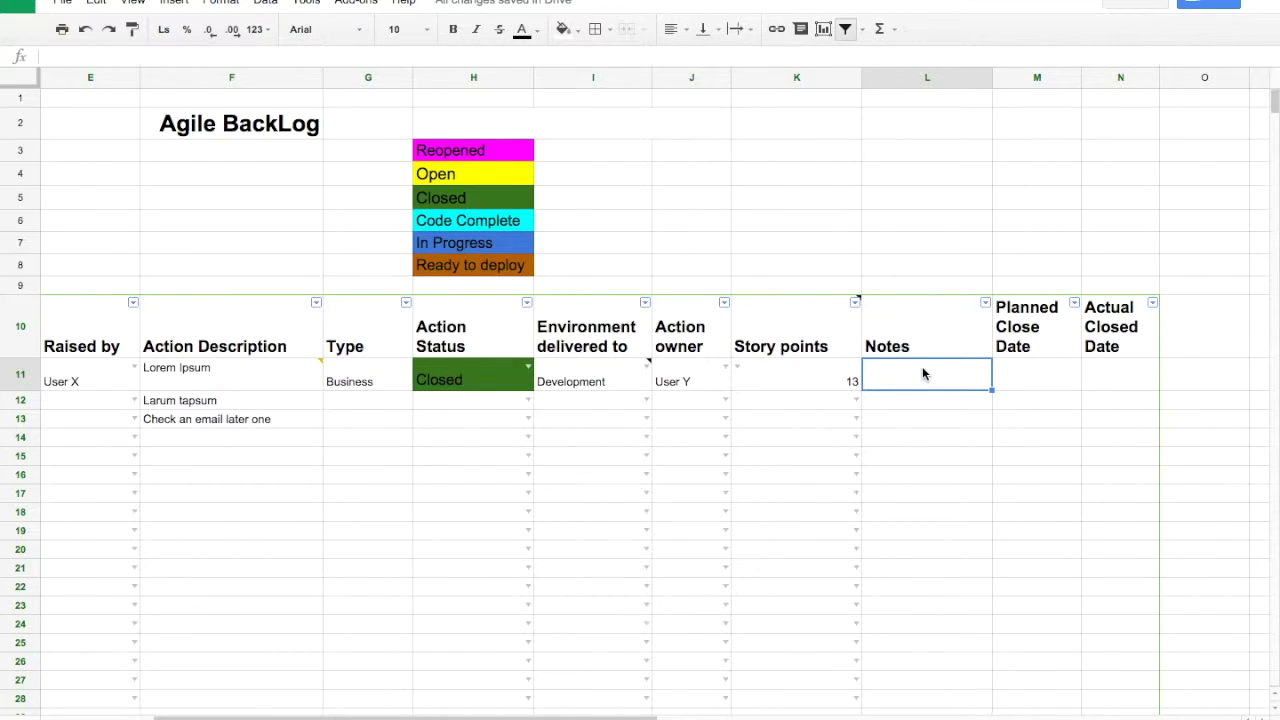
{"action": "left_click", "coordinate": [1005, 376]}
{"action": "left_click", "coordinate": [1126, 376]}
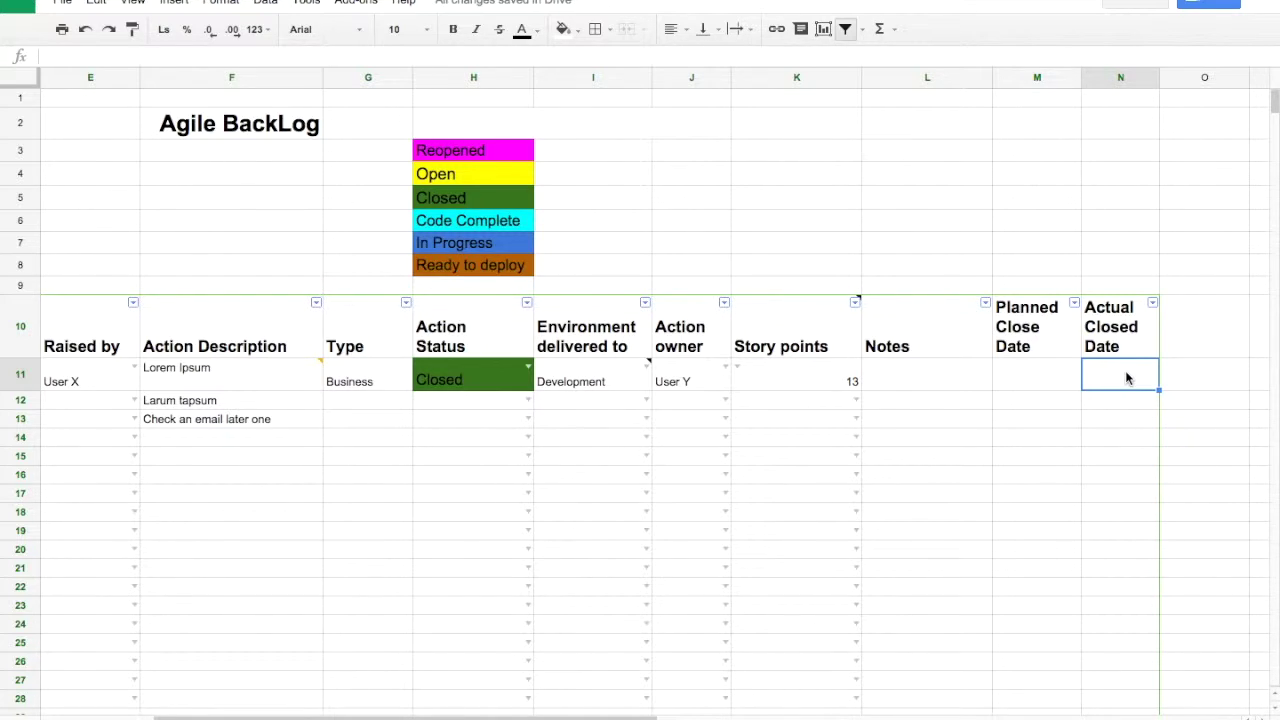
{"action": "mouse_move", "coordinate": [859, 303]}
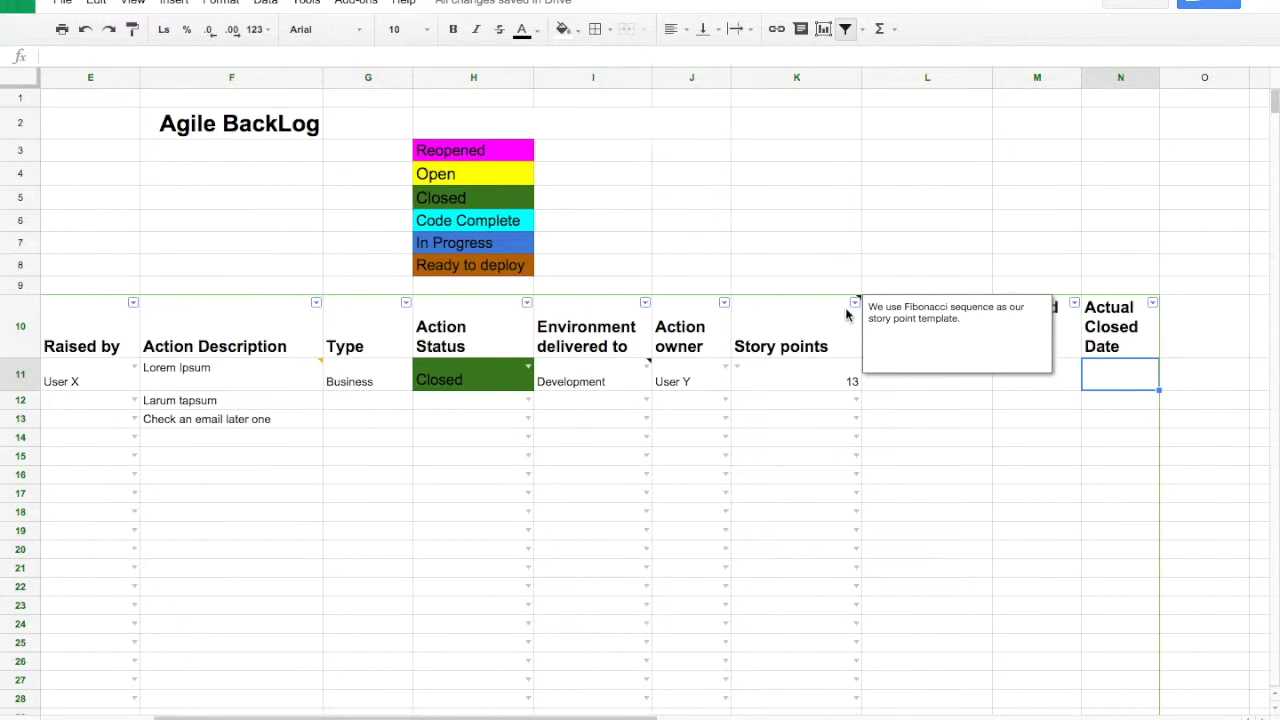
{"action": "left_click", "coordinate": [776, 456]}
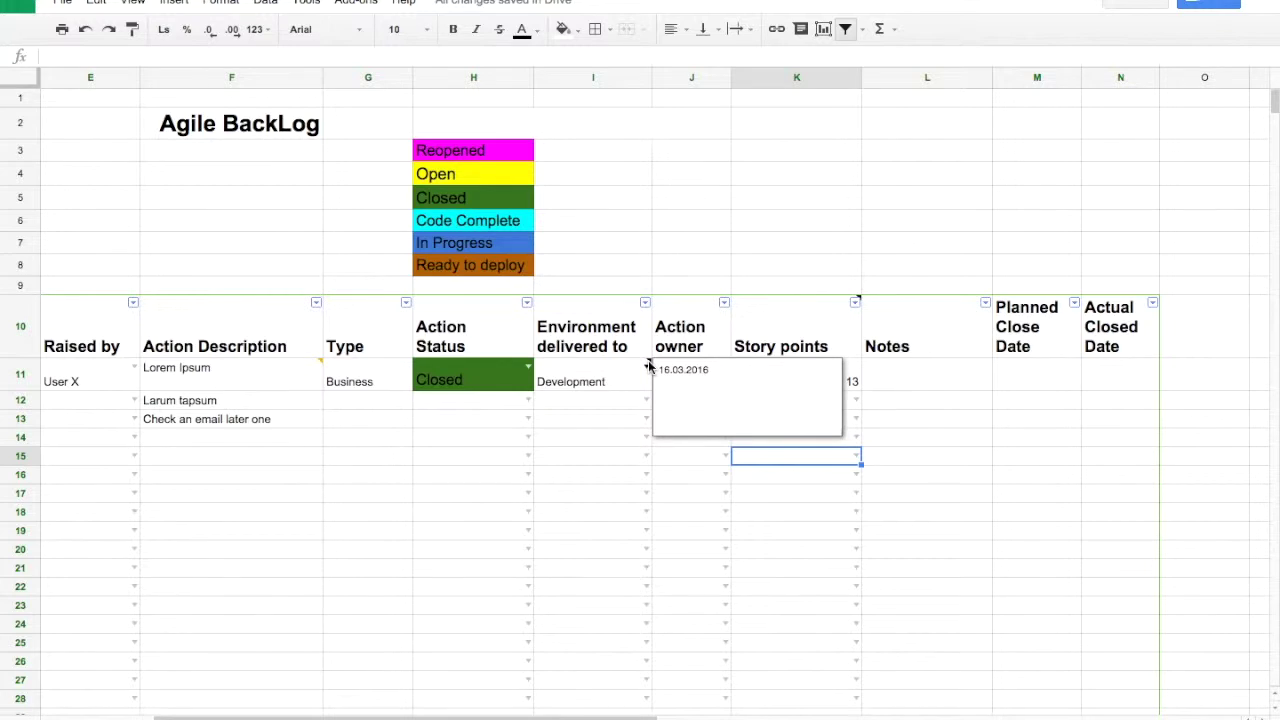
{"action": "scroll", "coordinate": [577, 450], "scroll_direction": "left", "scroll_amount": 5}
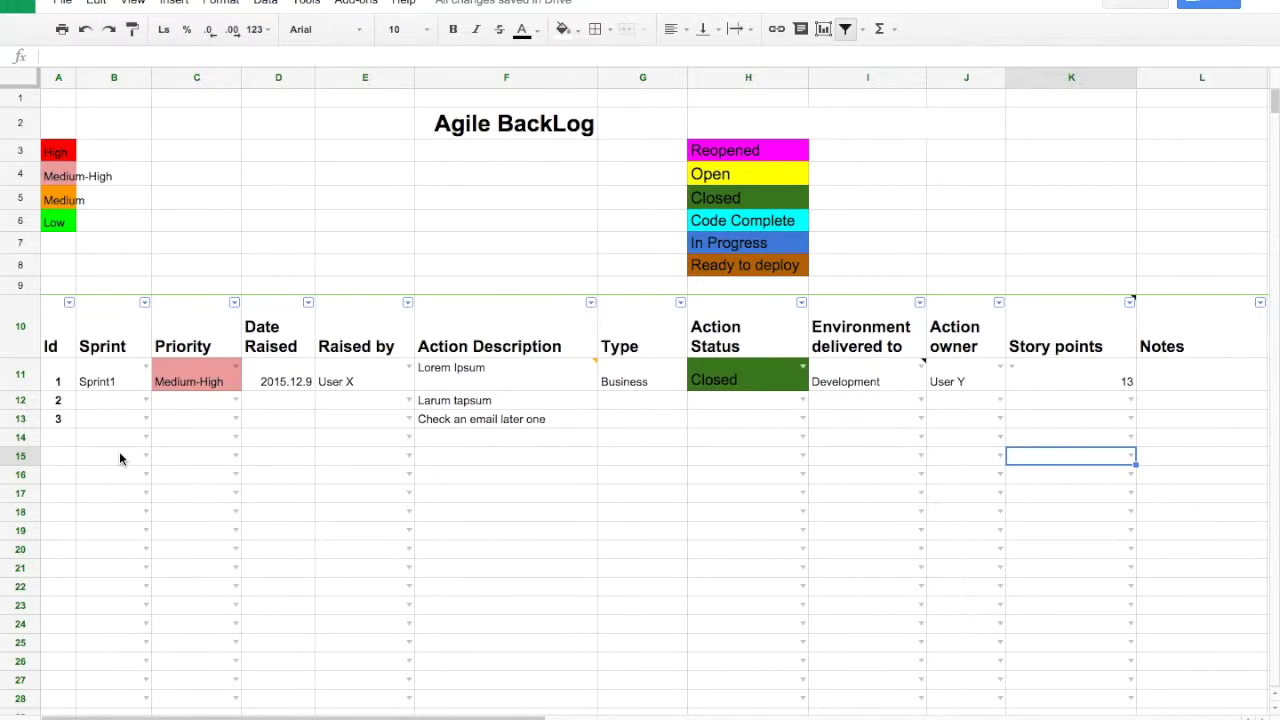
Switch briefly to the presentation slide about issue counts, return to the backlog sheet, and inspect its rows down to the last one
{"action": "key", "text": "super+Tab"}
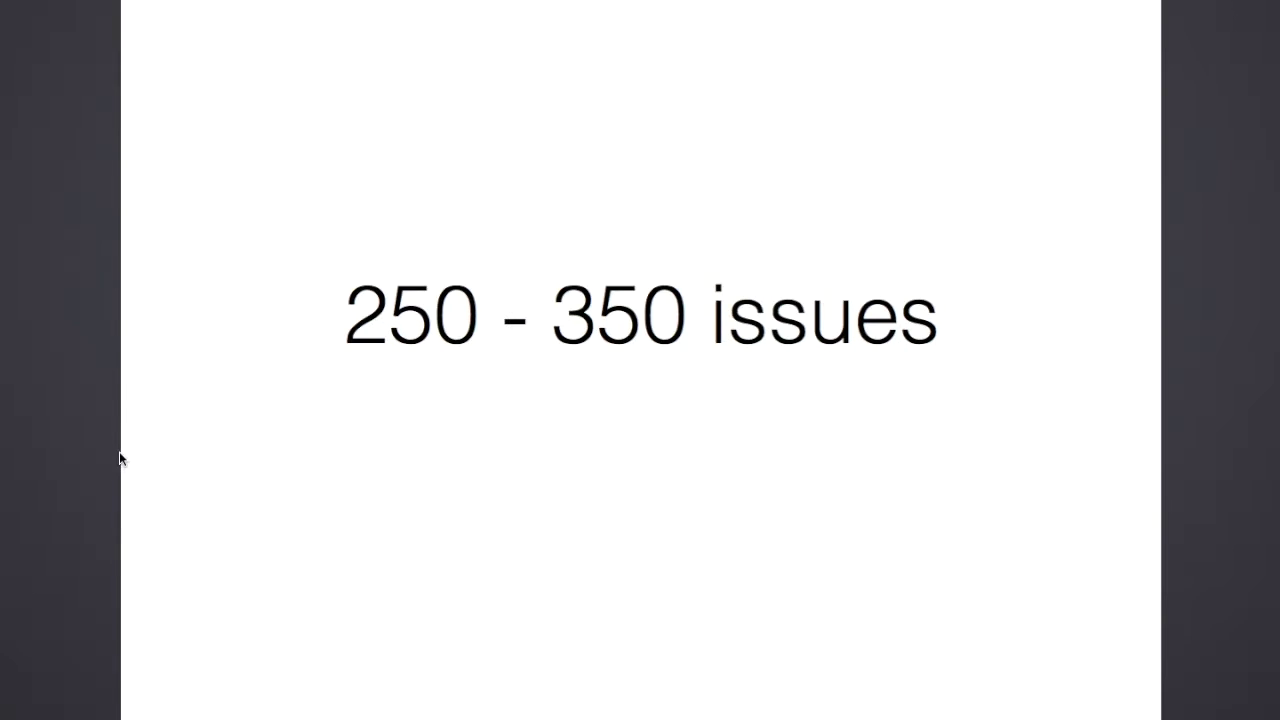
{"action": "key", "text": "super+Tab"}
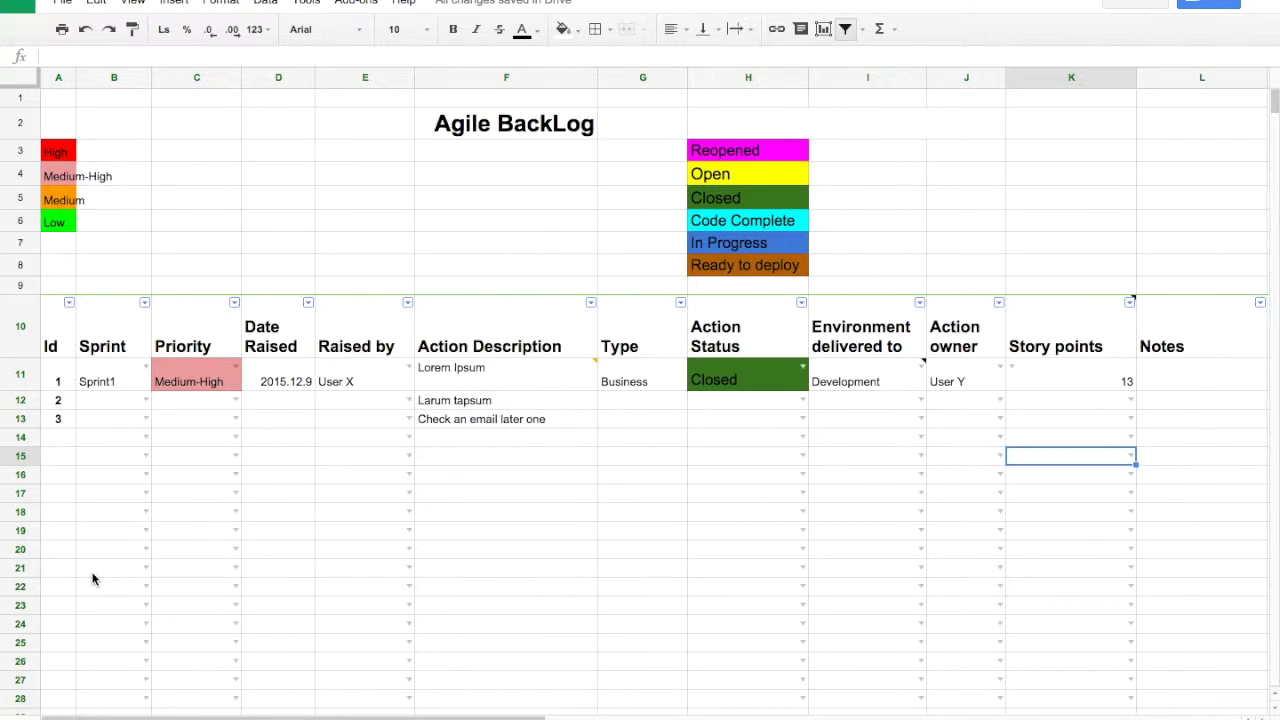
{"action": "scroll", "coordinate": [92, 579], "scroll_direction": "down", "scroll_amount": 20}
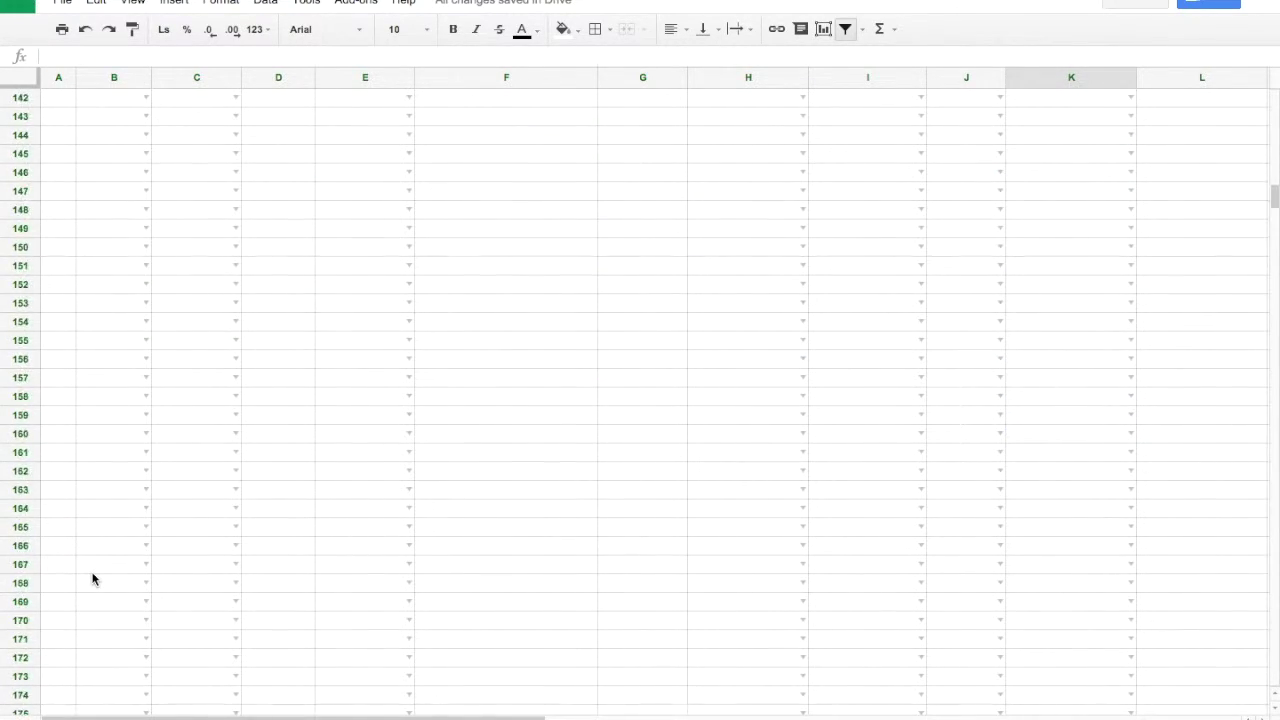
{"action": "scroll", "coordinate": [92, 579], "scroll_direction": "down", "scroll_amount": 20}
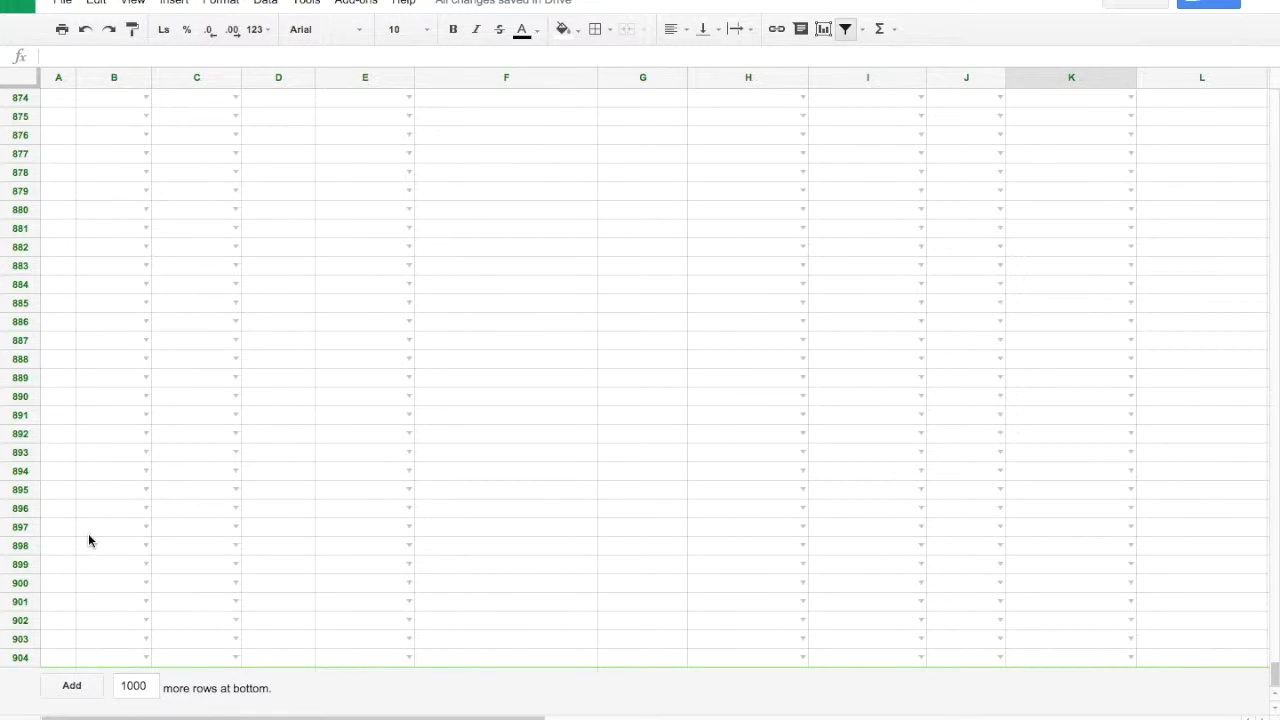
{"action": "scroll", "coordinate": [49, 334], "scroll_direction": "up", "scroll_amount": 20}
{"action": "scroll", "coordinate": [49, 332], "scroll_direction": "up", "scroll_amount": 20}
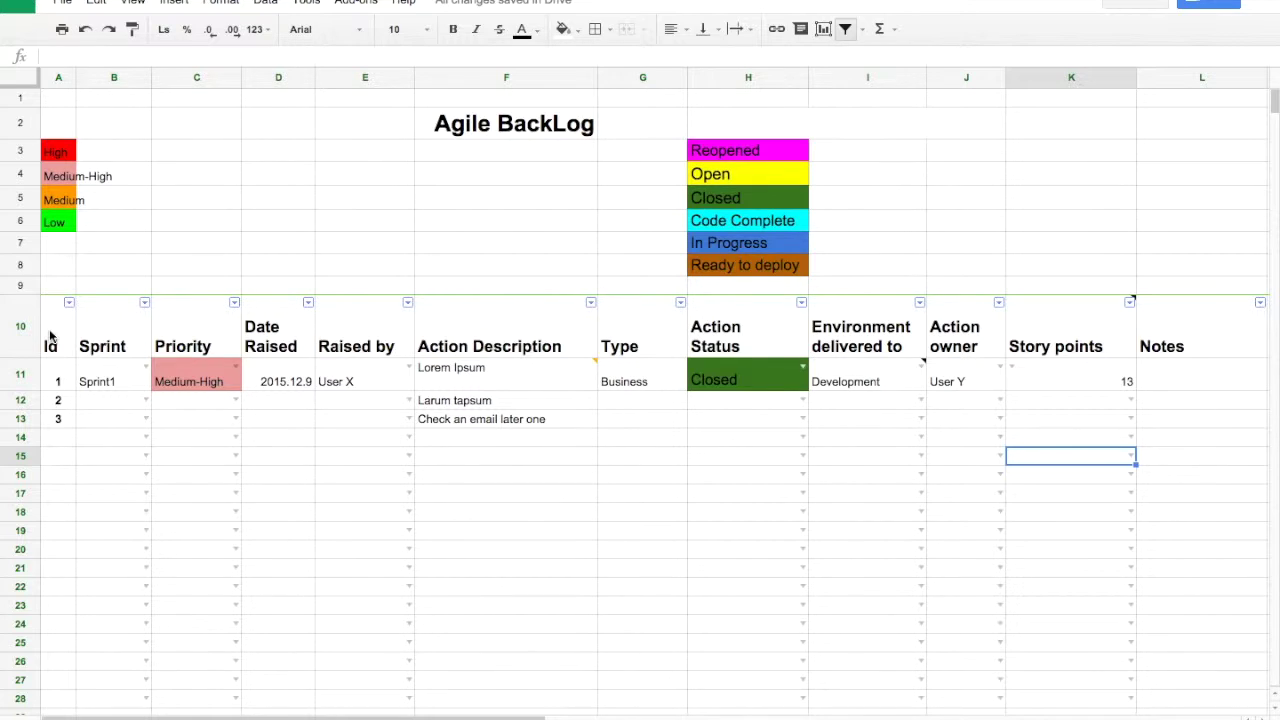
Review the Priority and Raised by choices for row 11 and the cell options available for E11 without changing anything
{"action": "double_click", "coordinate": [236, 367]}
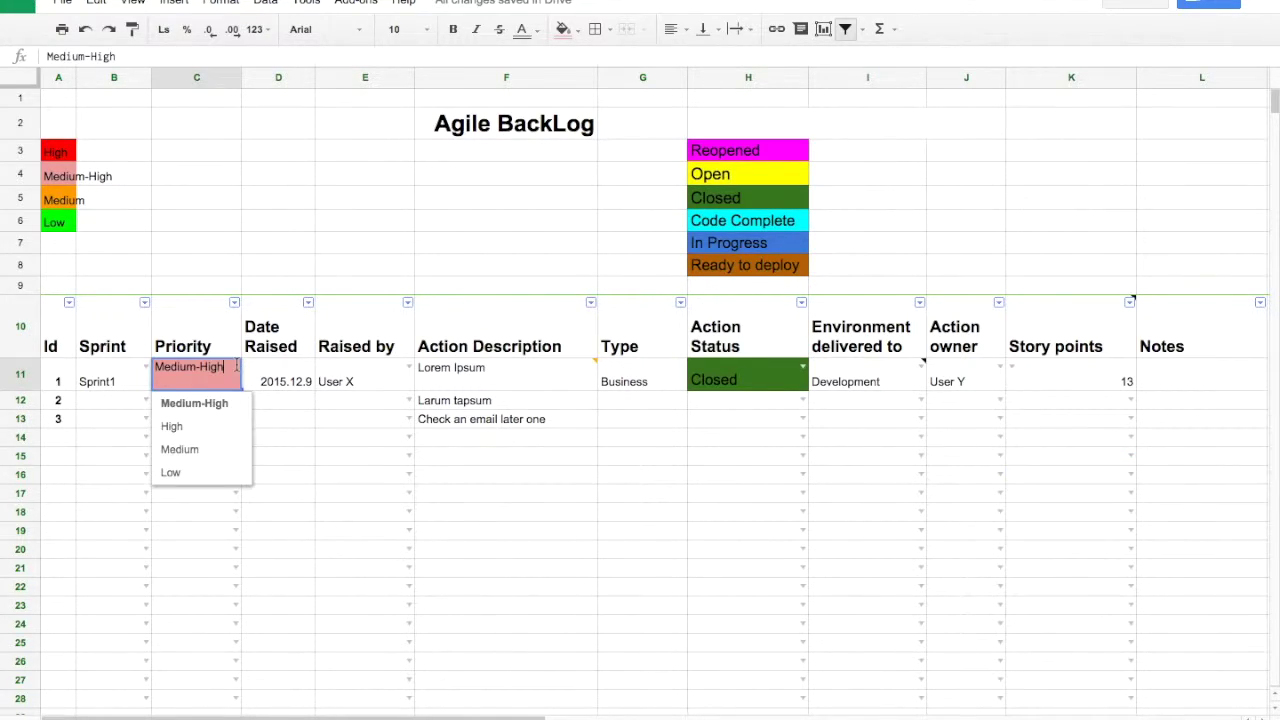
{"action": "left_click", "coordinate": [379, 460]}
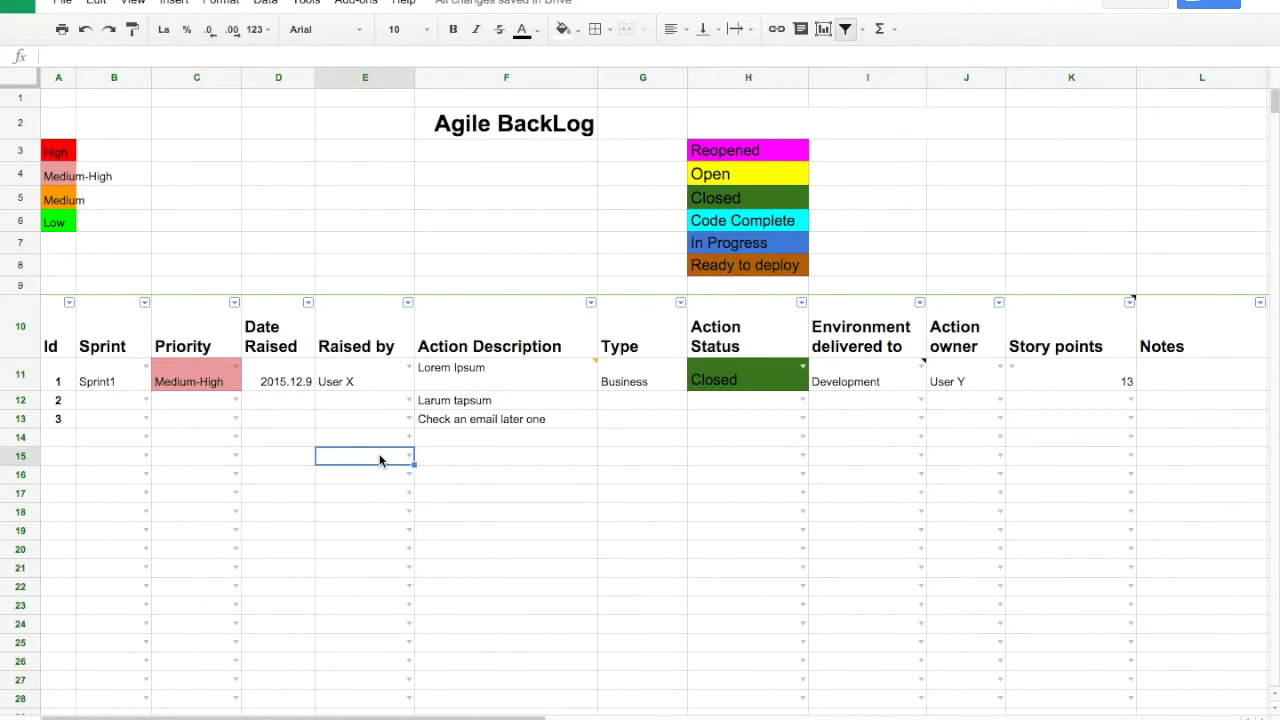
{"action": "left_click", "coordinate": [409, 370]}
{"action": "left_click", "coordinate": [480, 457]}
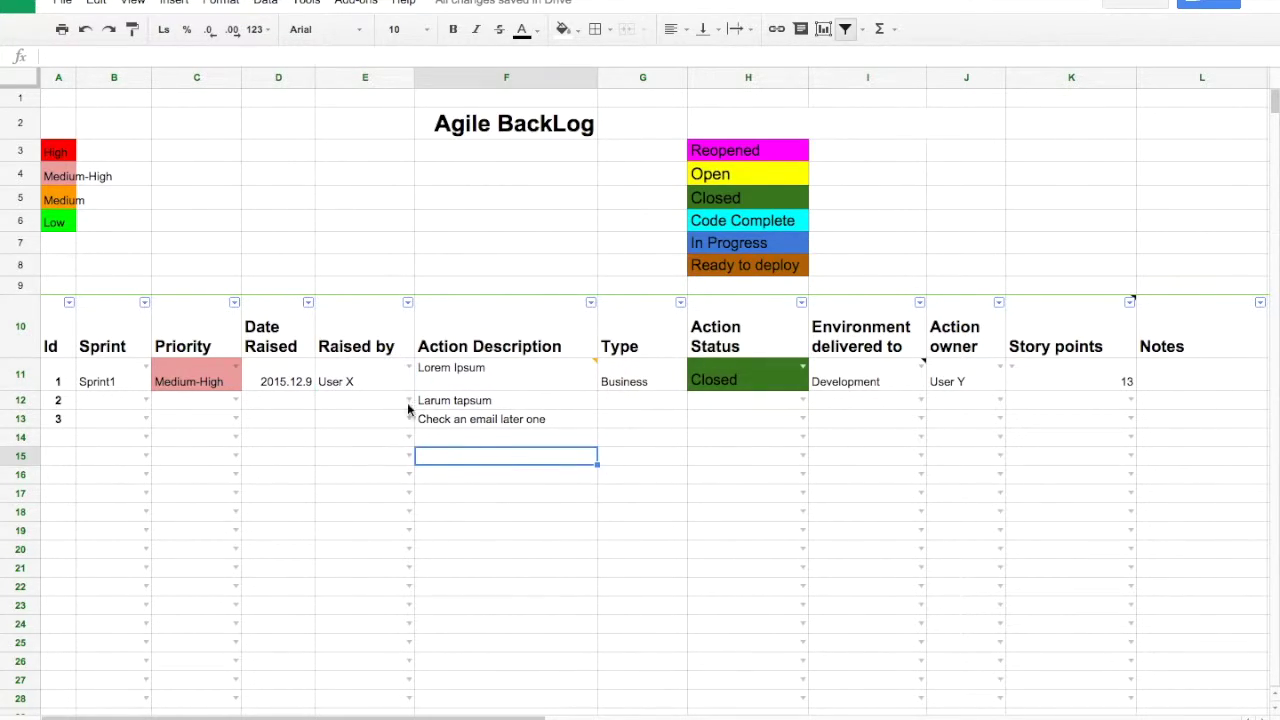
{"action": "left_click", "coordinate": [383, 385]}
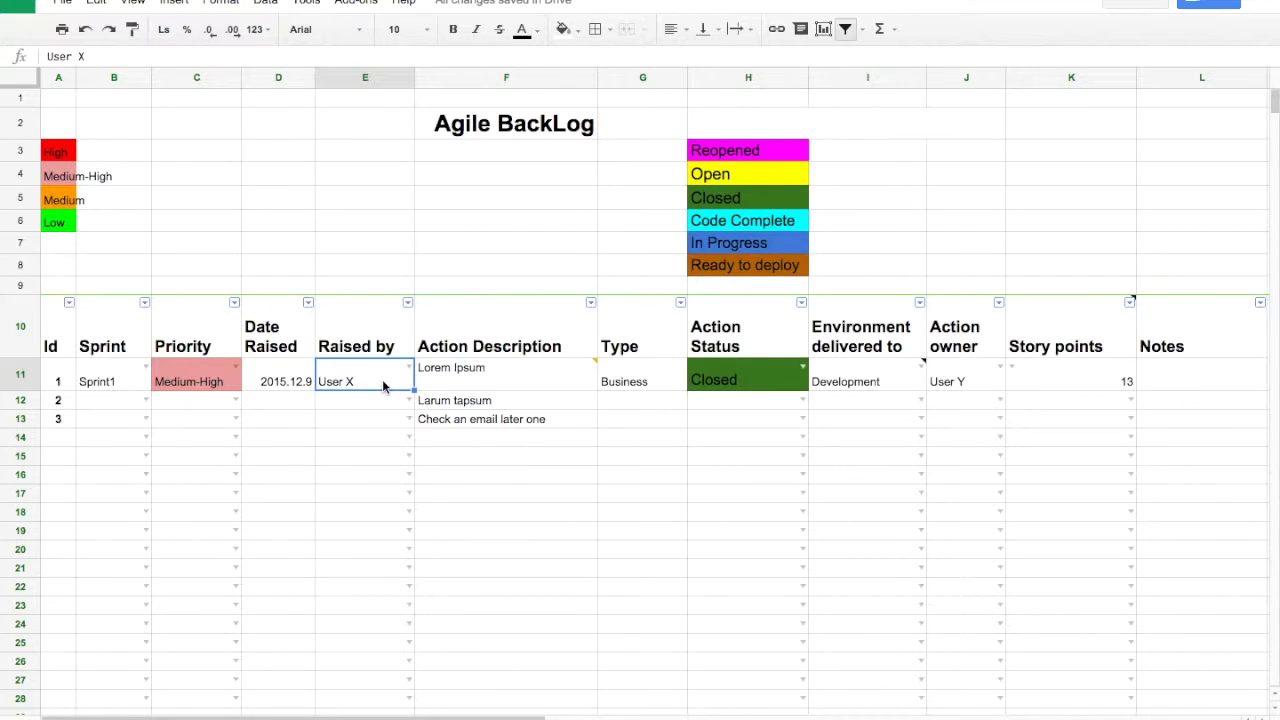
{"action": "left_click", "coordinate": [362, 437]}
{"action": "left_click", "coordinate": [377, 375]}
{"action": "right_click", "coordinate": [341, 380]}
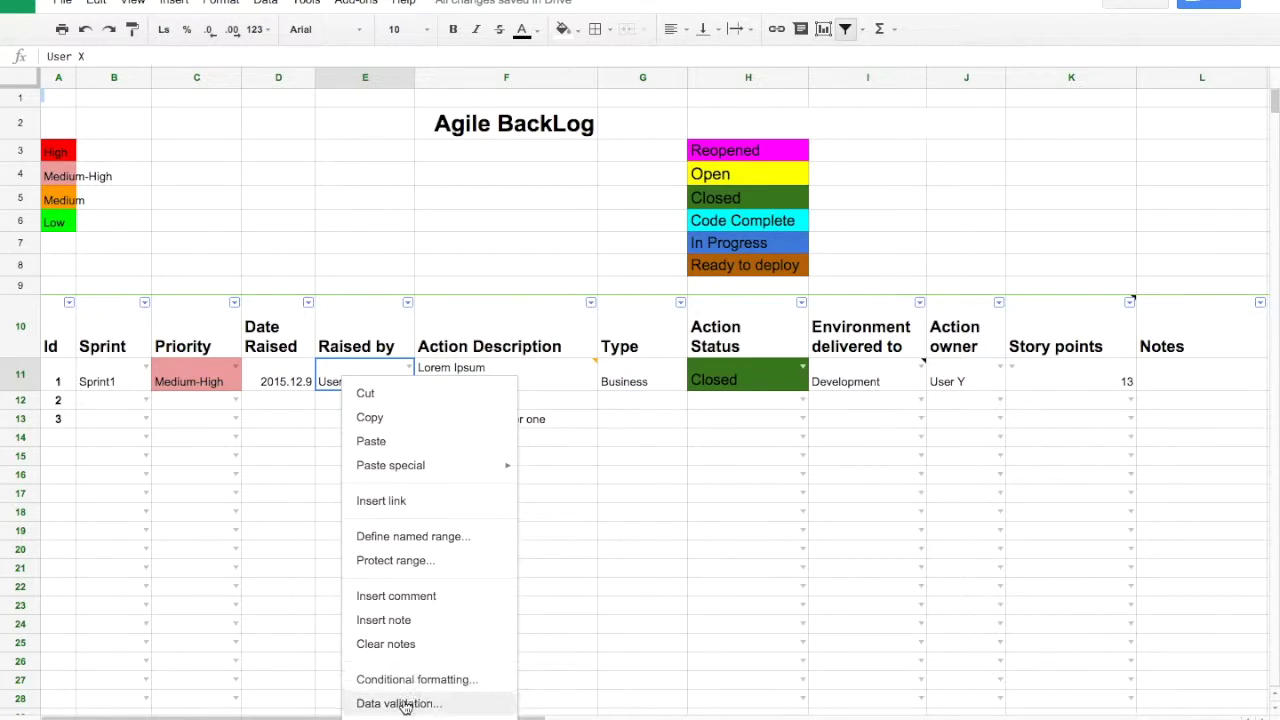
{"action": "left_click", "coordinate": [338, 382]}
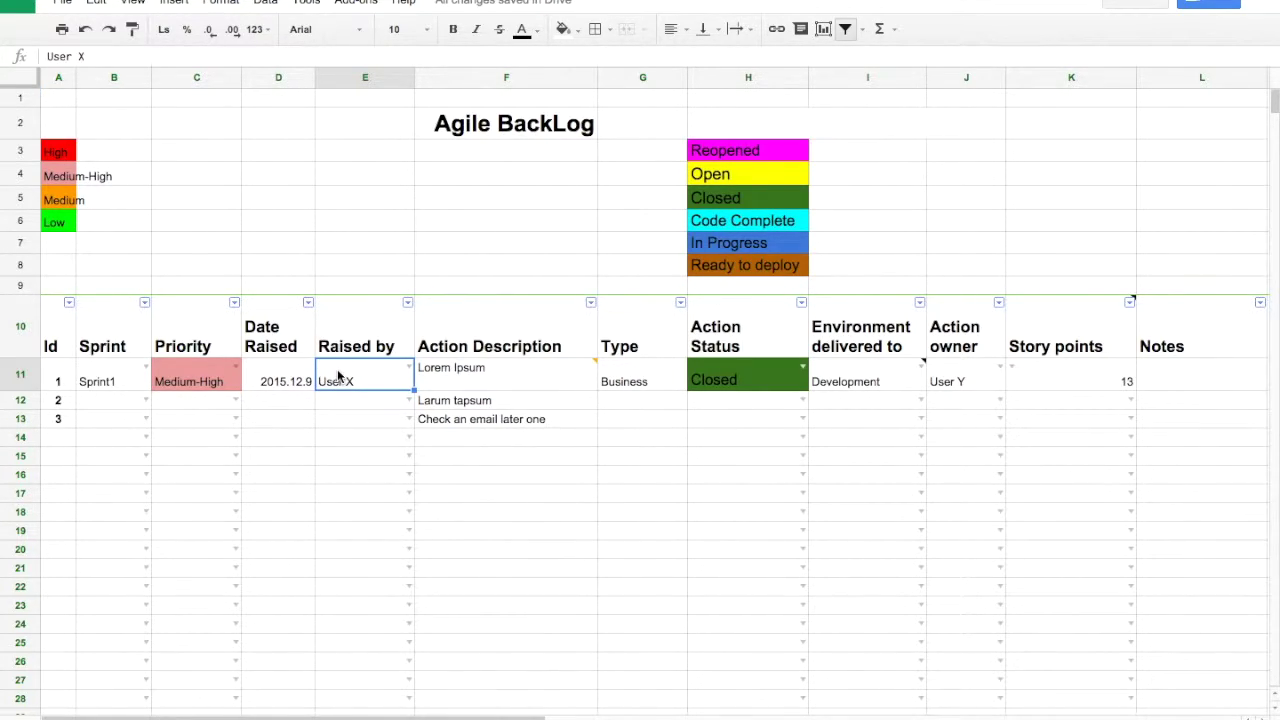
Review the data validation list of items for the Raised by cell E11 and save the rule with its existing settings
{"action": "left_click", "coordinate": [266, 3]}
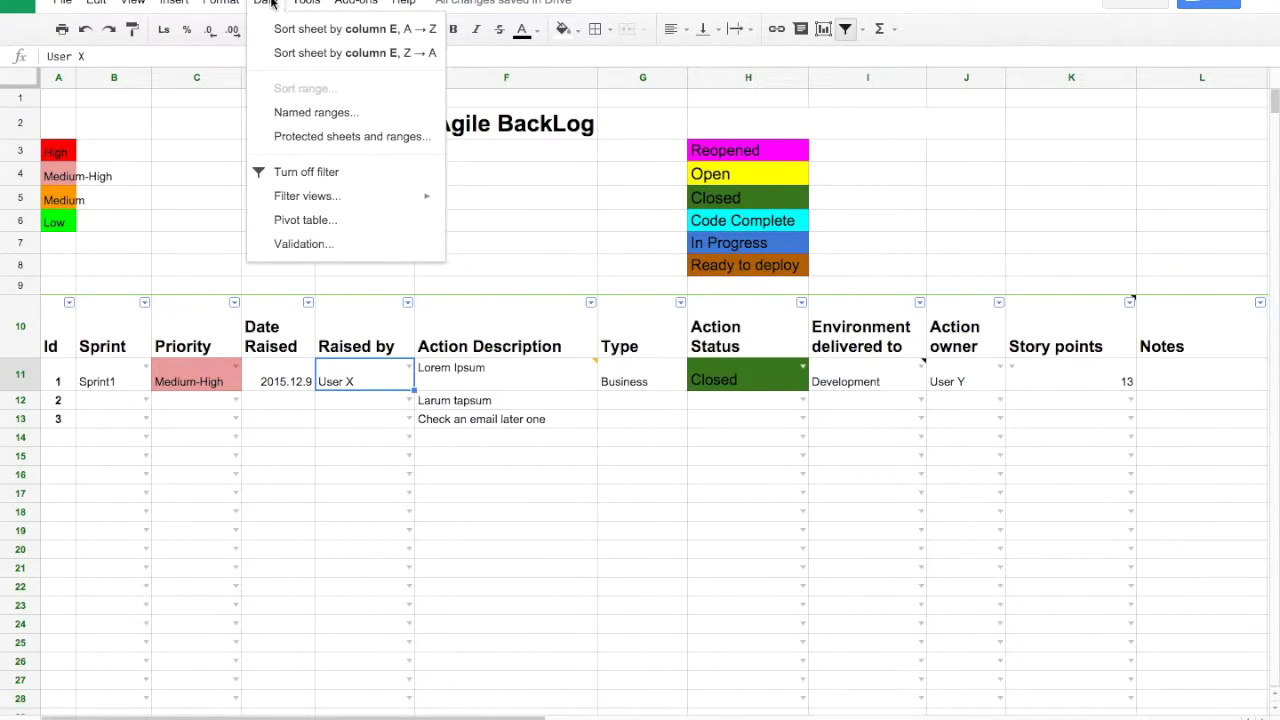
{"action": "left_click", "coordinate": [327, 246]}
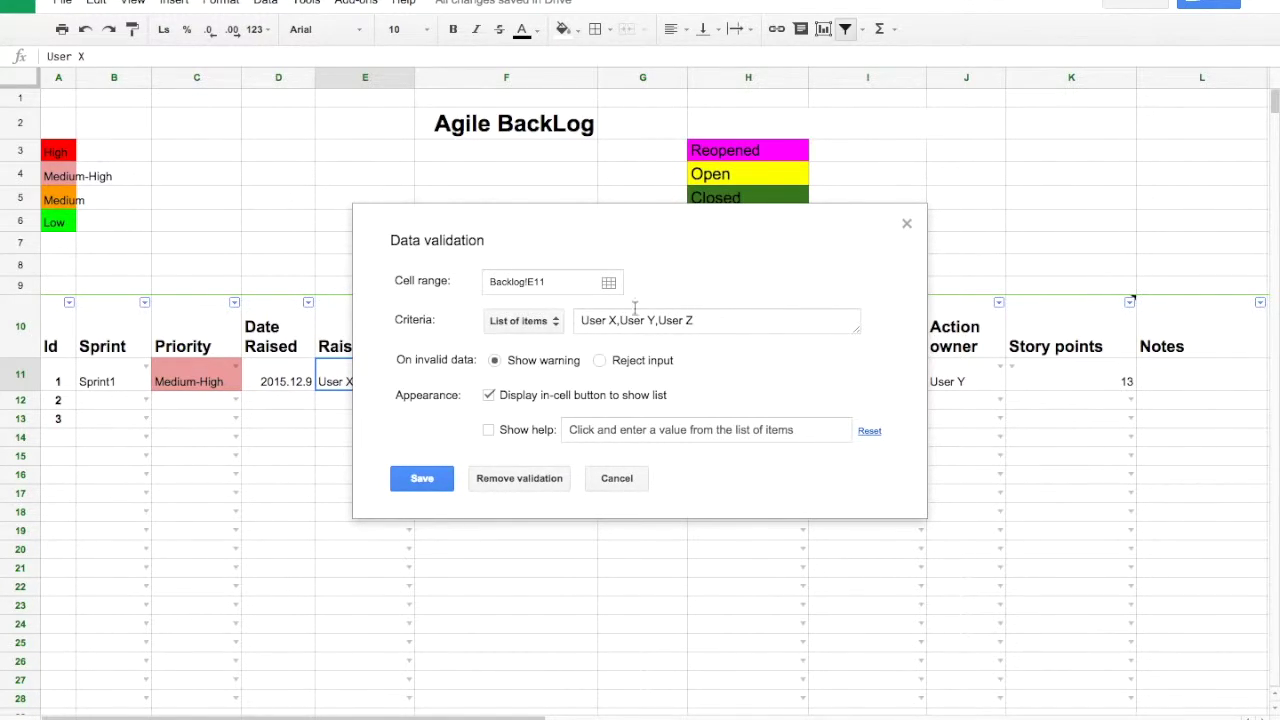
{"action": "left_click", "coordinate": [428, 480]}
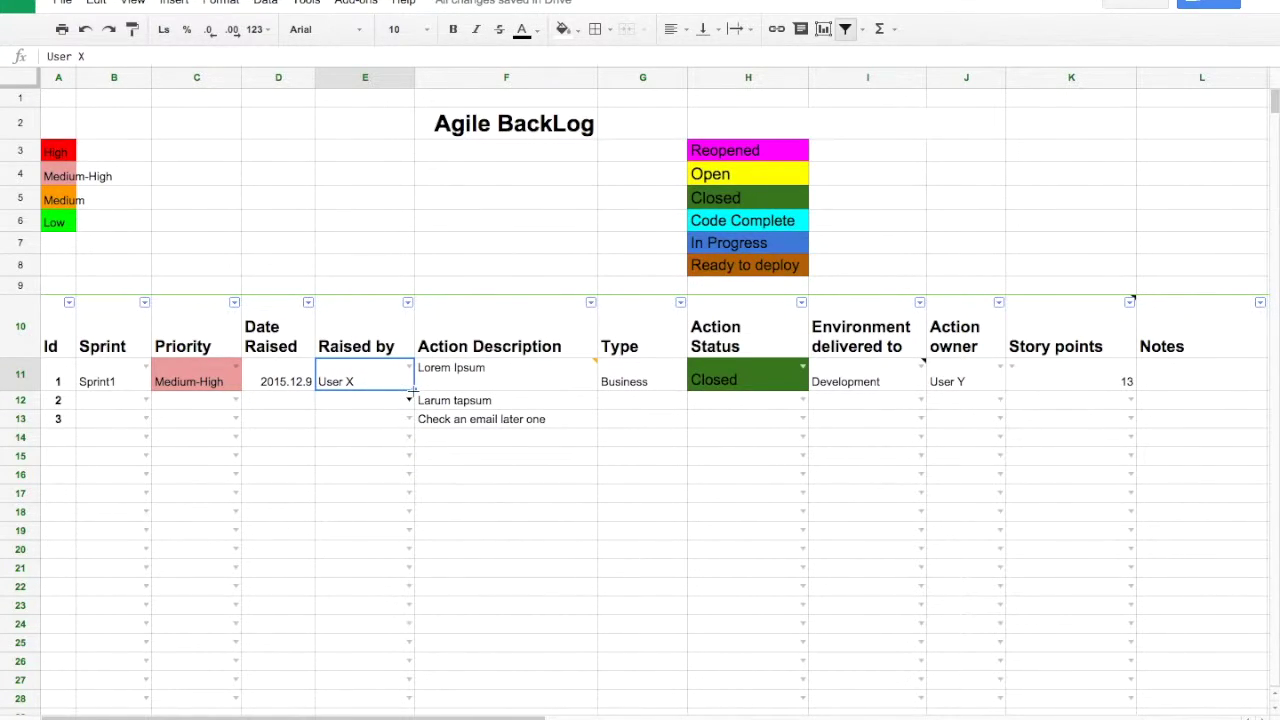
{"action": "mouse_move", "coordinate": [414, 390]}
{"action": "left_mouse_down"}
{"action": "mouse_move", "coordinate": [389, 543]}
{"action": "mouse_move", "coordinate": [390, 396]}
{"action": "mouse_move", "coordinate": [408, 368]}
{"action": "left_mouse_up"}
{"action": "mouse_move", "coordinate": [586, 368]}
Look up the file option for making a copy of the backlog spreadsheet without creating one
{"action": "left_click", "coordinate": [59, 4]}
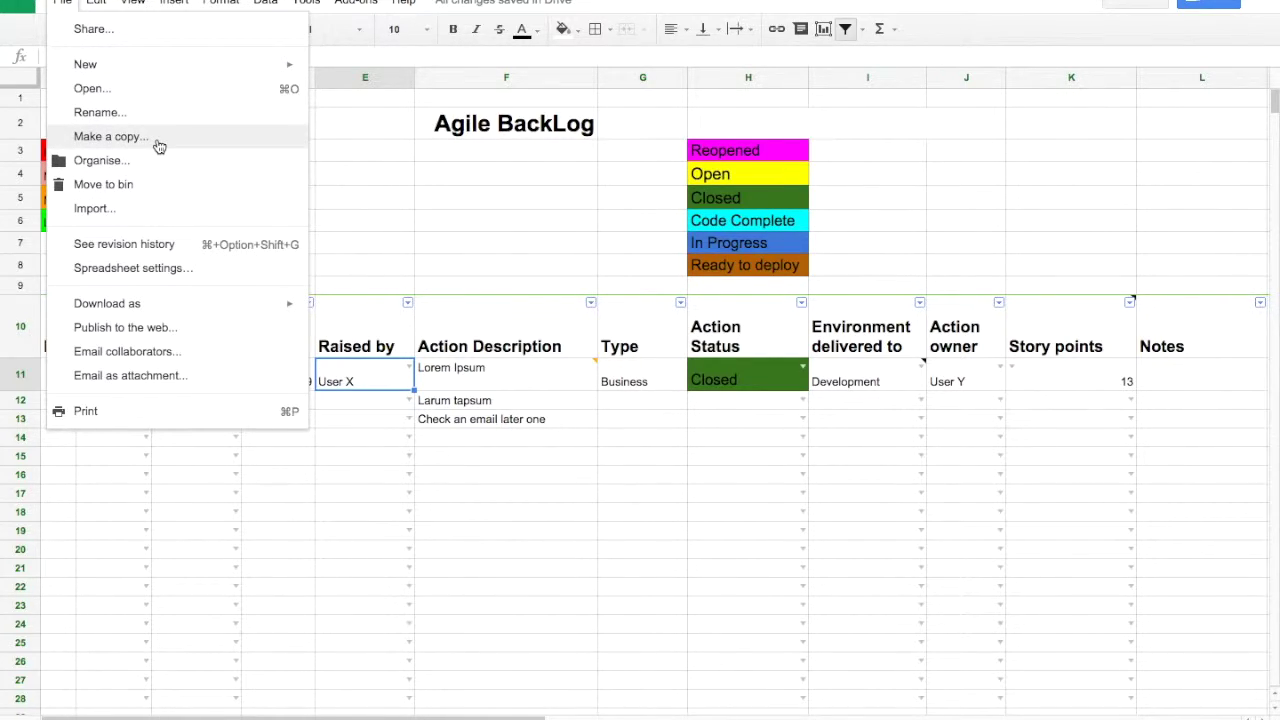
{"action": "left_click", "coordinate": [401, 219]}
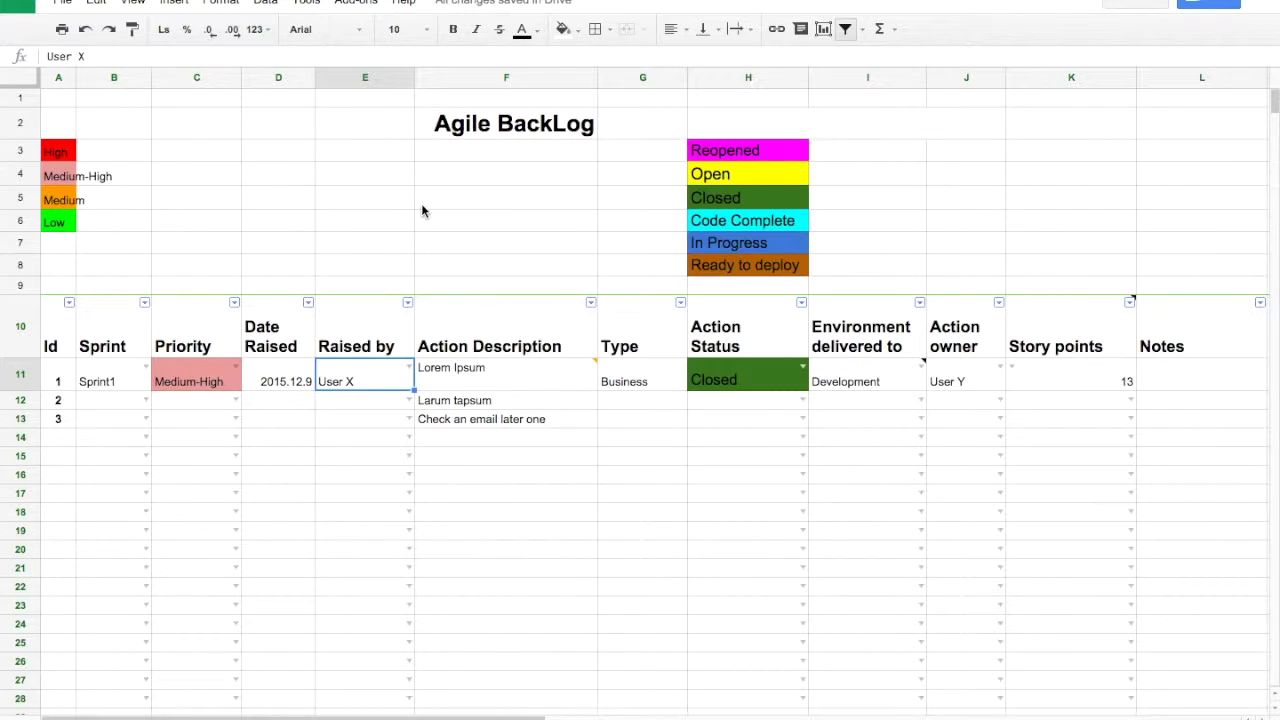
{"action": "mouse_move", "coordinate": [535, 2]}
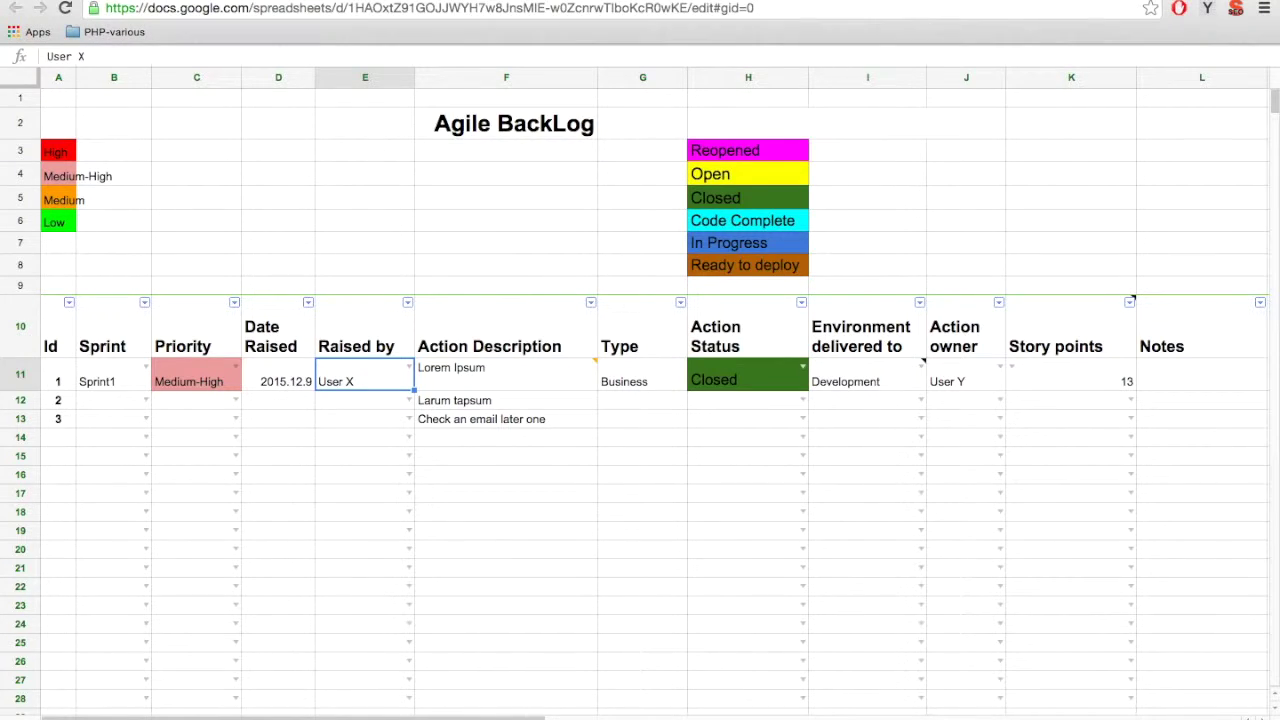
{"action": "key", "text": "super+Tab"}
{"action": "key", "text": "super+Tab"}
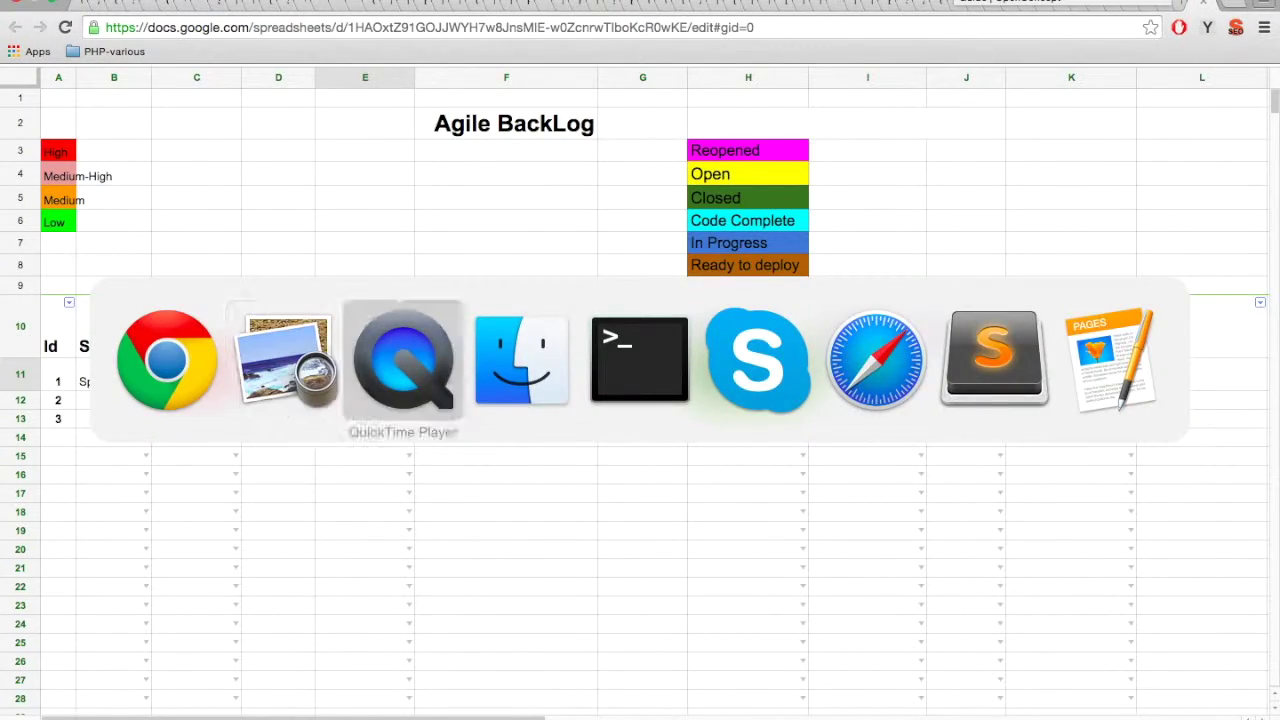
{"action": "key", "text": "super+Tab"}
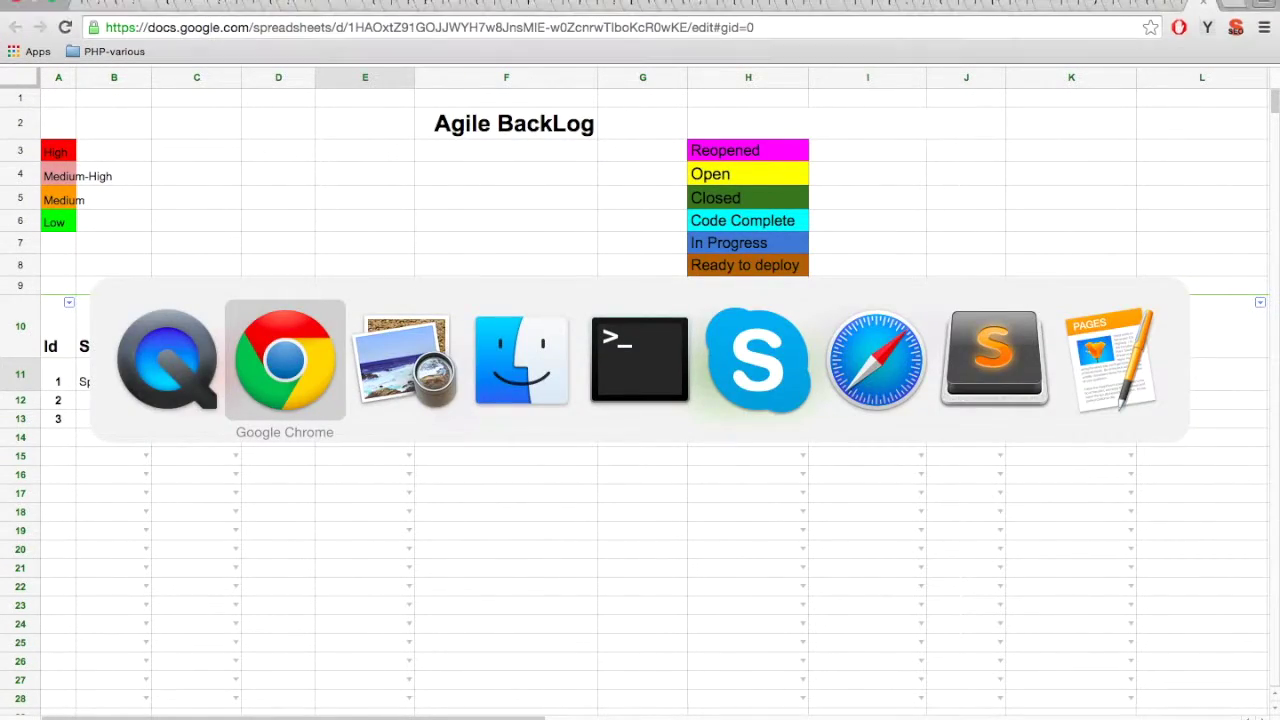